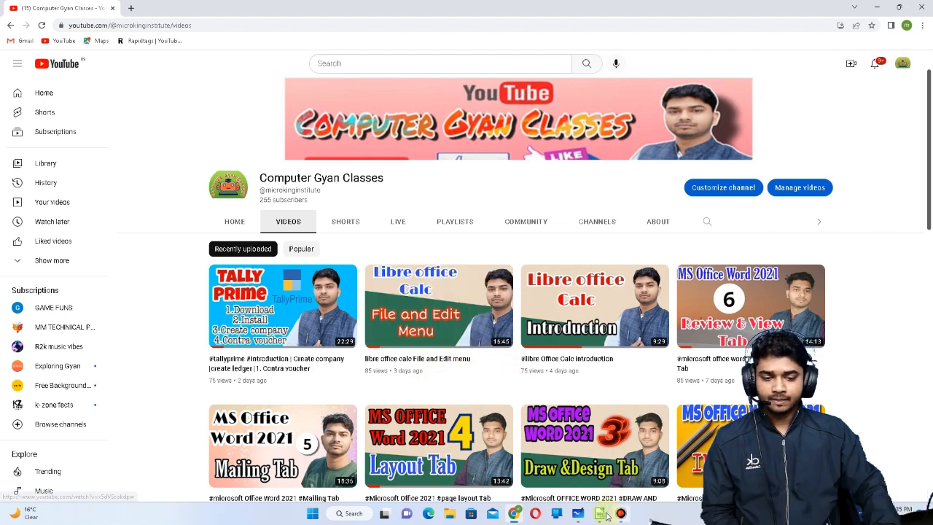
# Step: Switch from the YouTube channel page to the blank LibreOffice Calc spreadsheet
pyautogui.moveTo(599, 512)
pyautogui.click(590, 419)
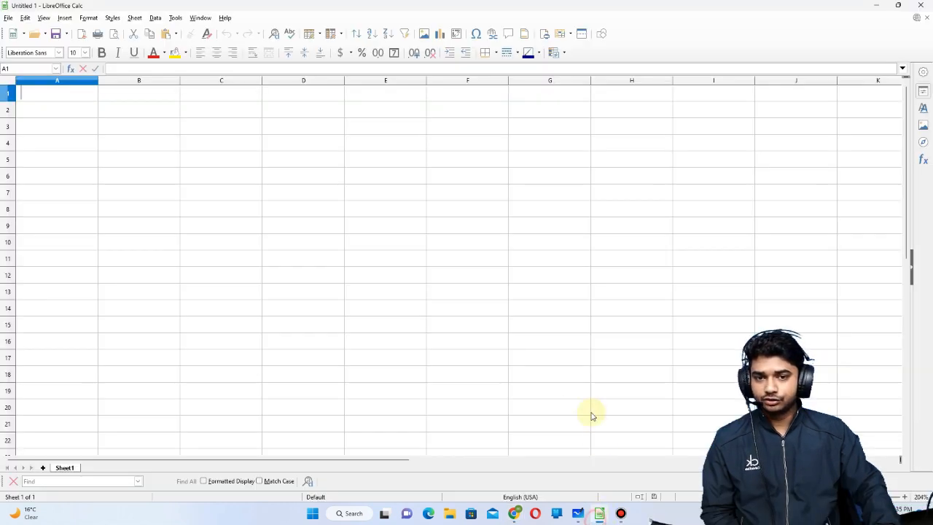
pyautogui.click(44, 19)
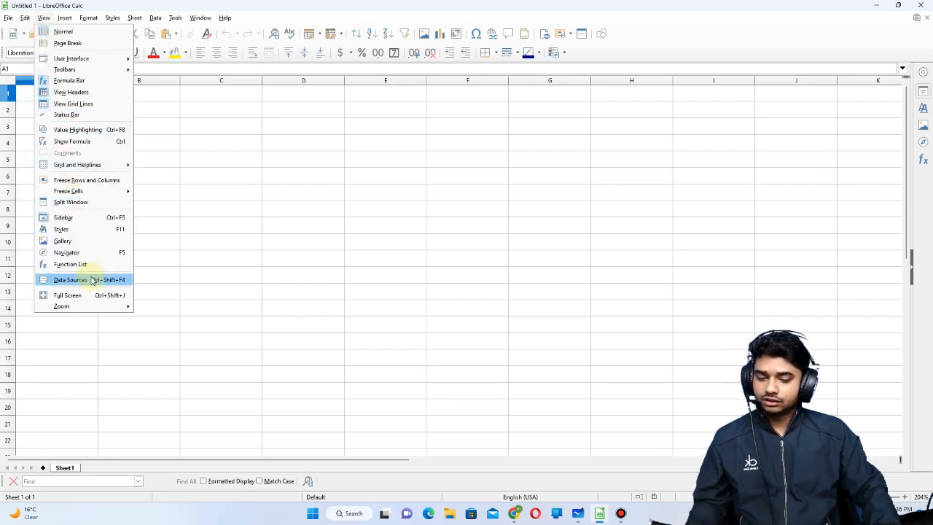
pyautogui.moveTo(25, 18)
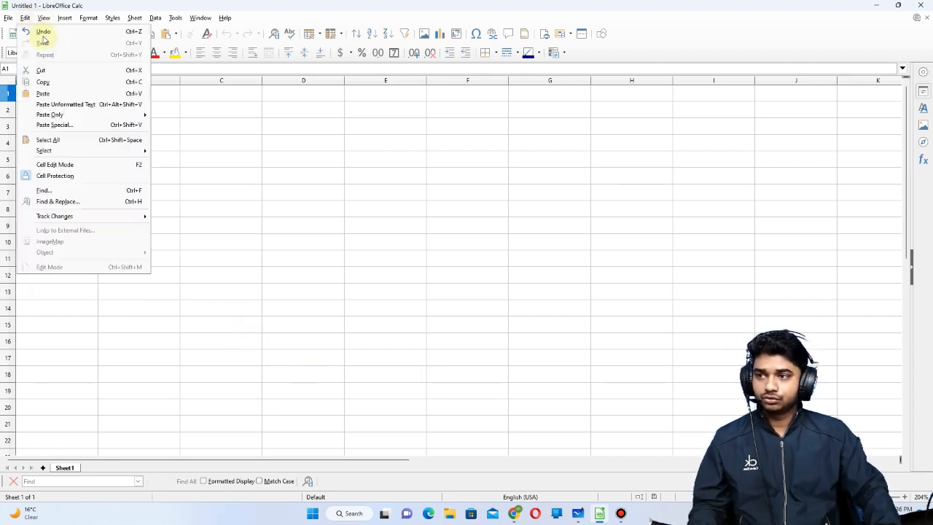
pyautogui.click(514, 512)
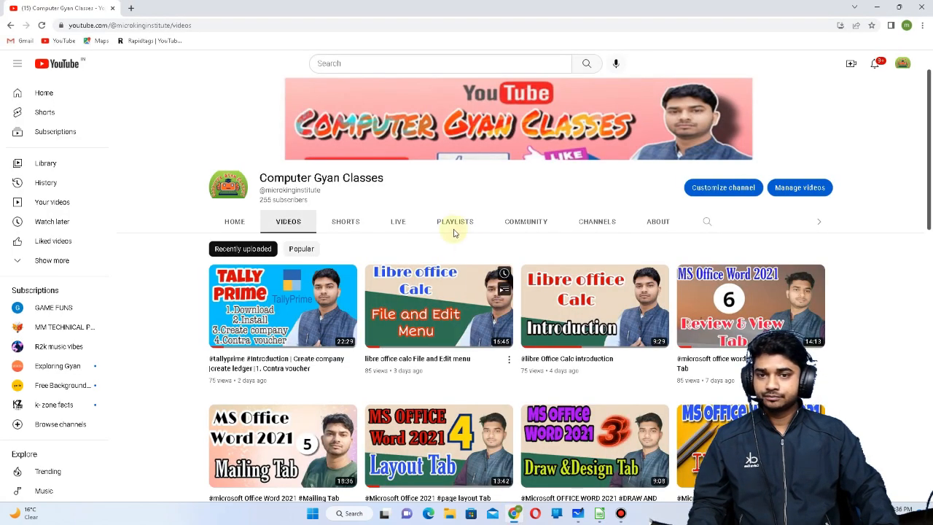
pyautogui.click(598, 515)
# Step: Set the empty sheet to Normal view
pyautogui.click(43, 17)
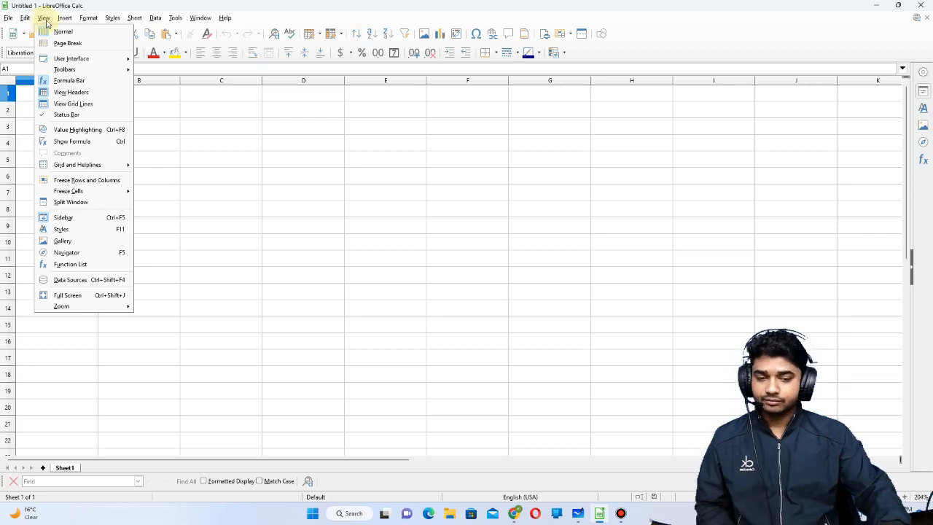
pyautogui.moveTo(55, 24)
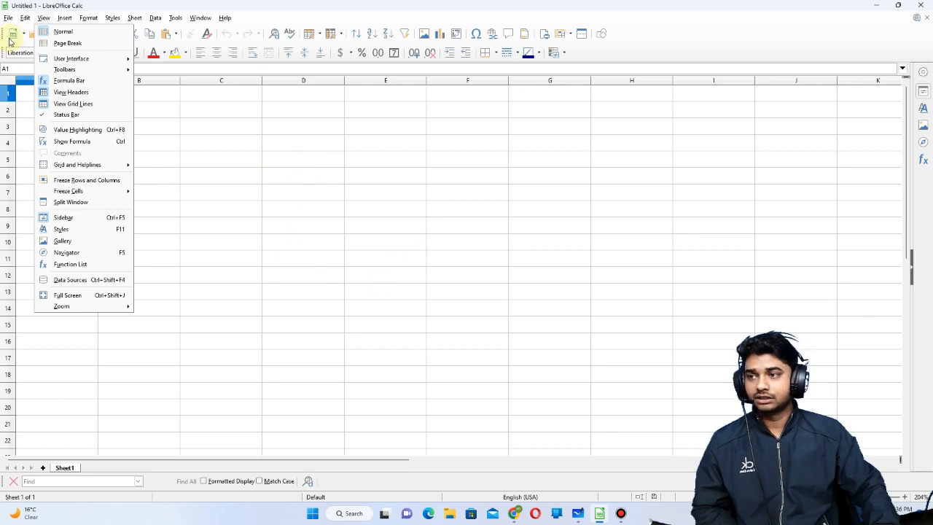
pyautogui.moveTo(86, 17)
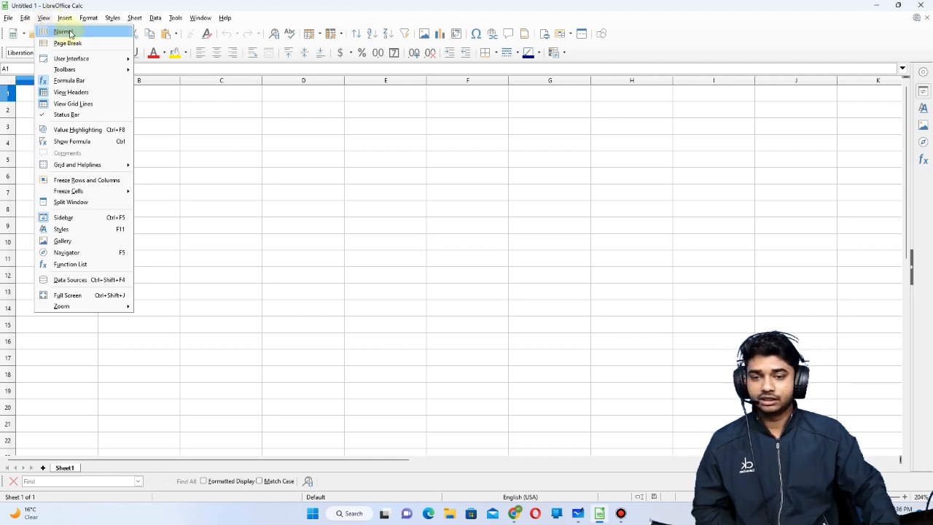
pyautogui.click(59, 32)
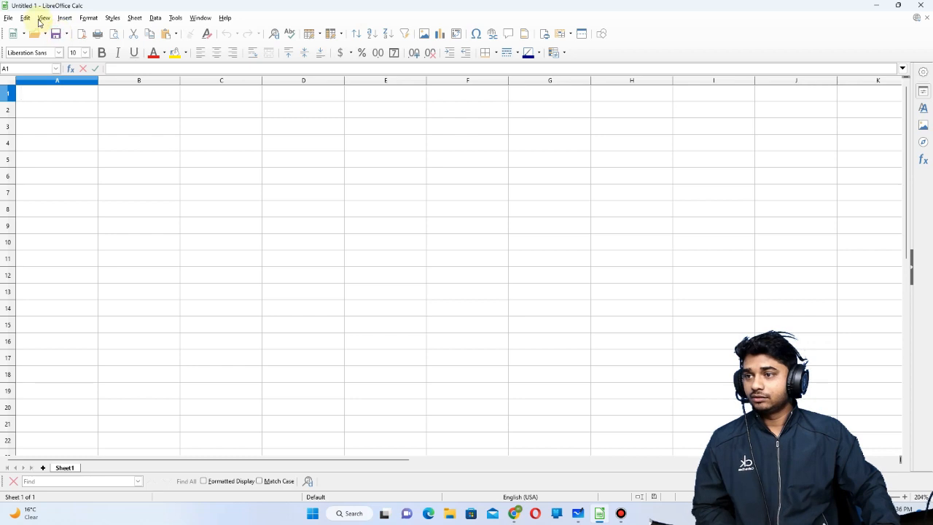
# Step: Preview the empty sheet in Page Break view and return it to Normal view
pyautogui.click(42, 18)
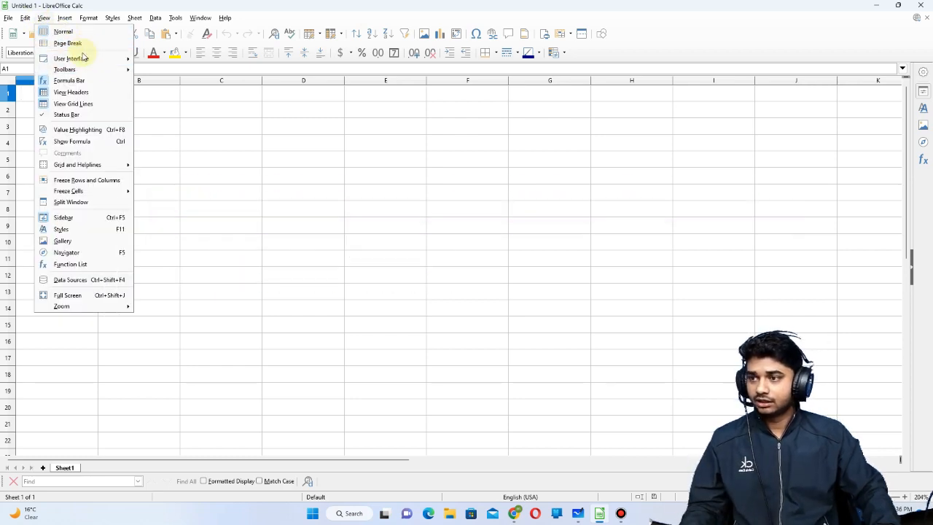
pyautogui.click(58, 45)
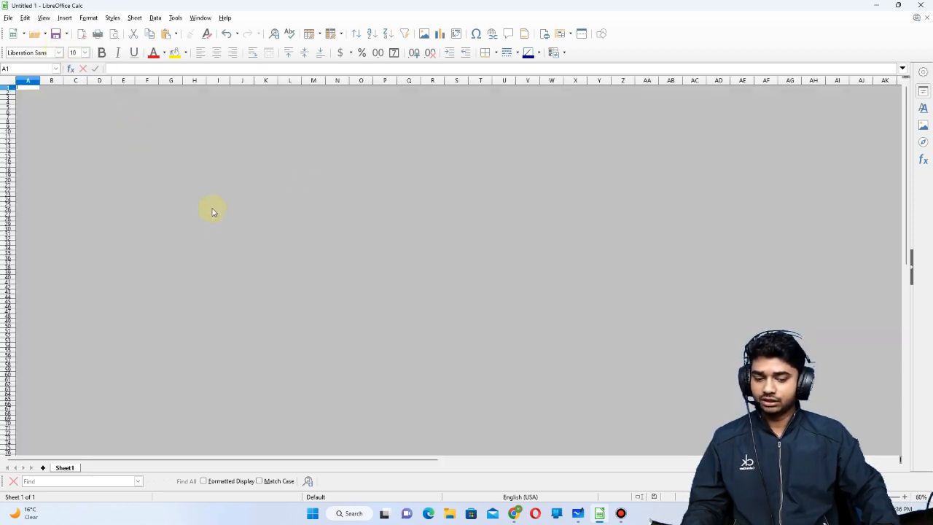
pyautogui.scroll(3, 213, 212)
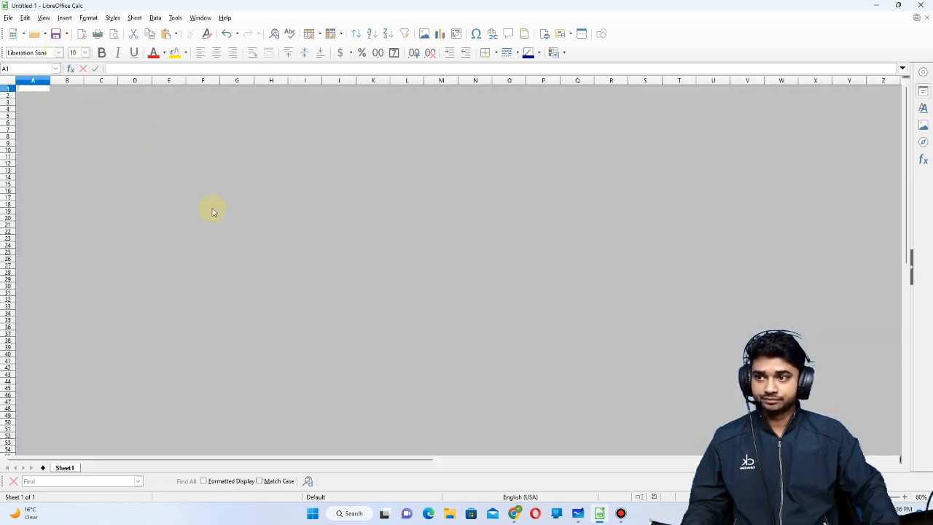
pyautogui.click(44, 18)
pyautogui.click(63, 32)
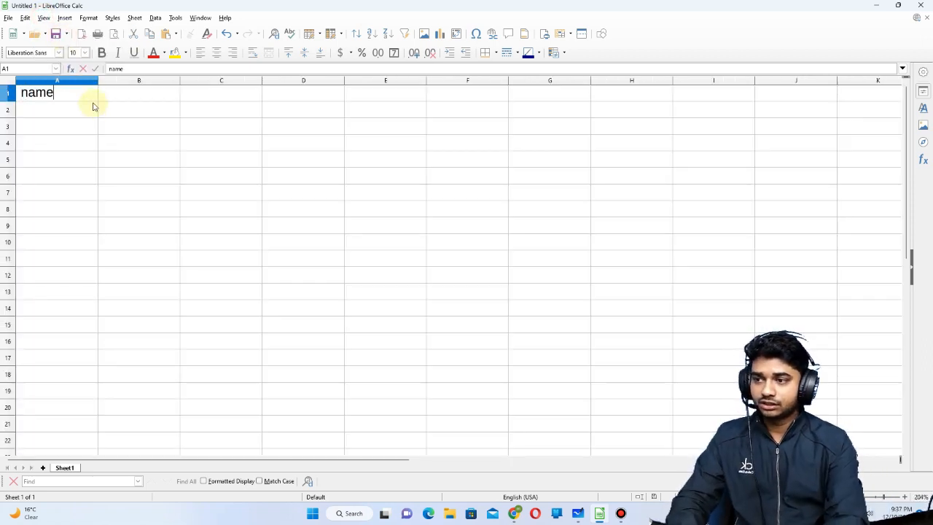
# Step: Enter the column headers name, state and salary in cells A1 to C1
pyautogui.press('Tab')
pyautogui.write('state')
pyautogui.press('Tab')
pyautogui.write('s')
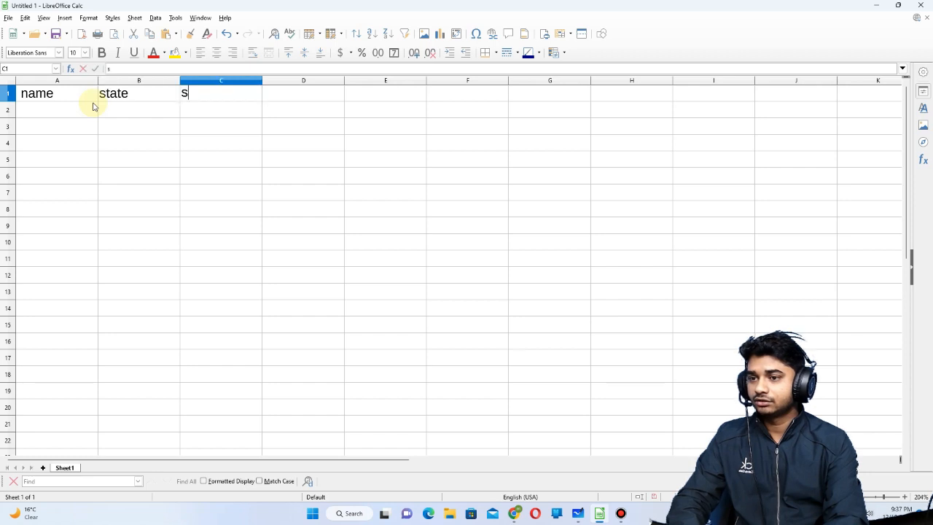
pyautogui.write('alary')
pyautogui.press('Return')
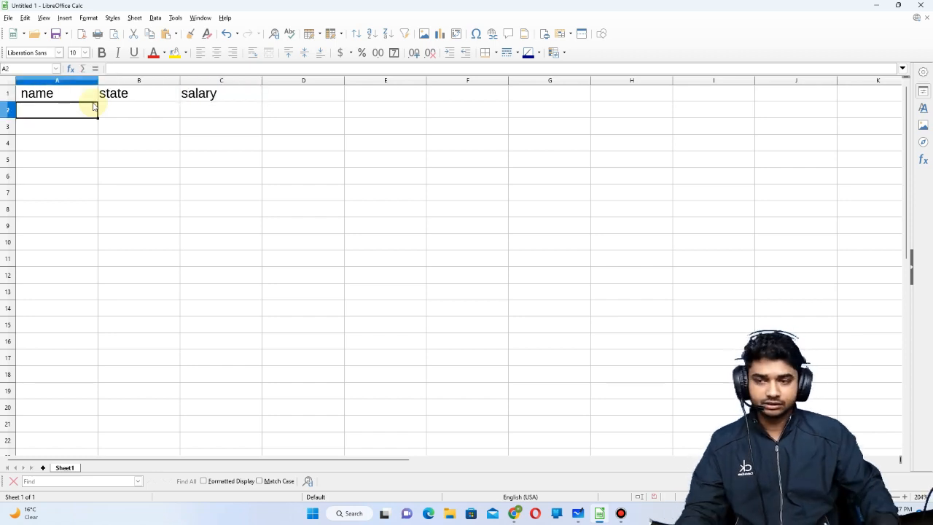
# Step: Enter three people's first names in cells A2 to A4 of the name column
pyautogui.keyDown('ctrl'); pyautogui.scroll(5, 94, 109); pyautogui.keyUp('ctrl')
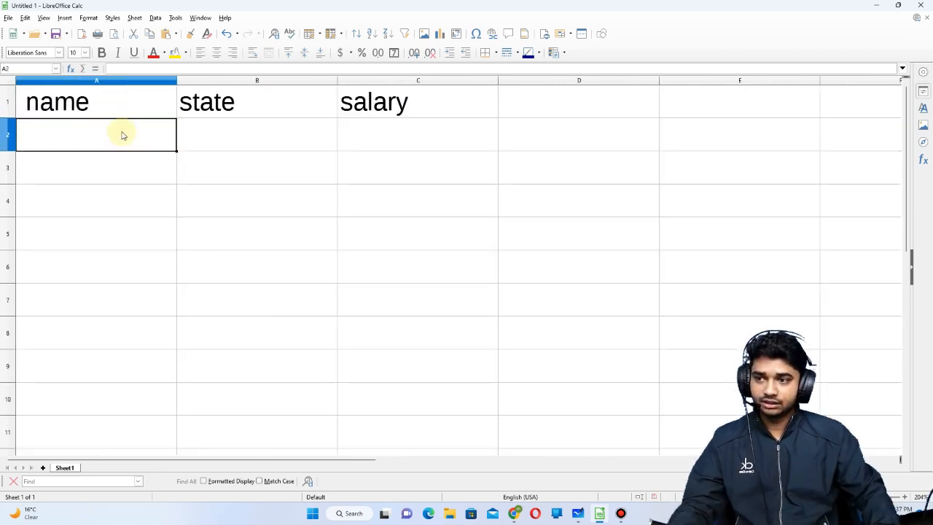
pyautogui.doubleClick(106, 141)
pyautogui.write('ramesh')
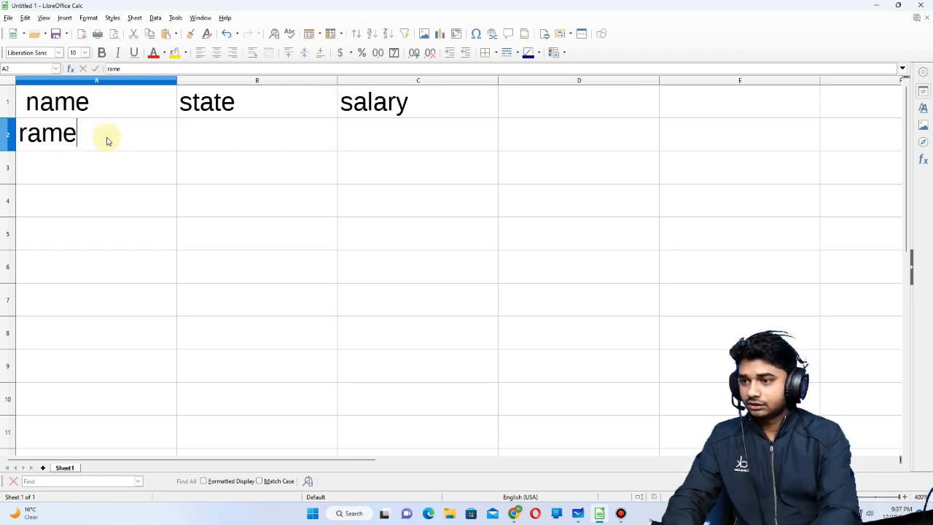
pyautogui.press('Return')
pyautogui.write('\\')
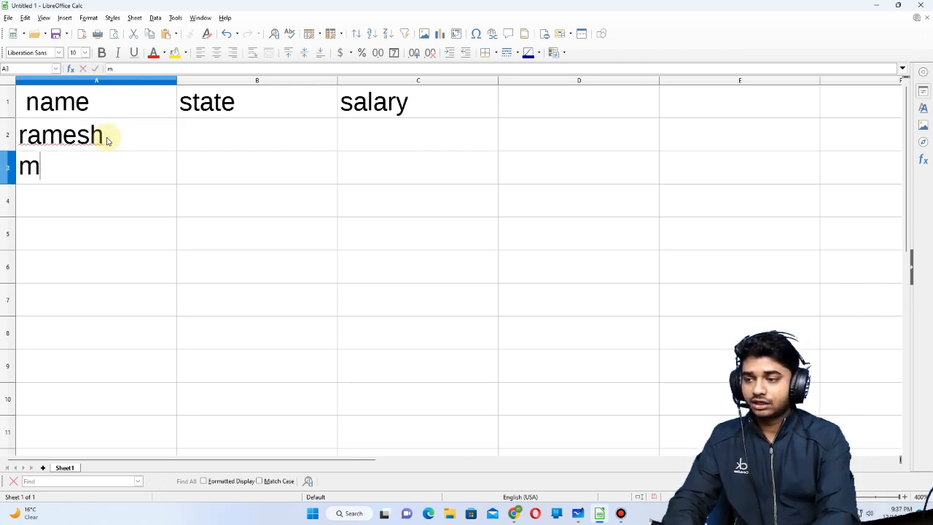
pyautogui.write('ahesh')
pyautogui.press('Return')
pyautogui.write('suresh')
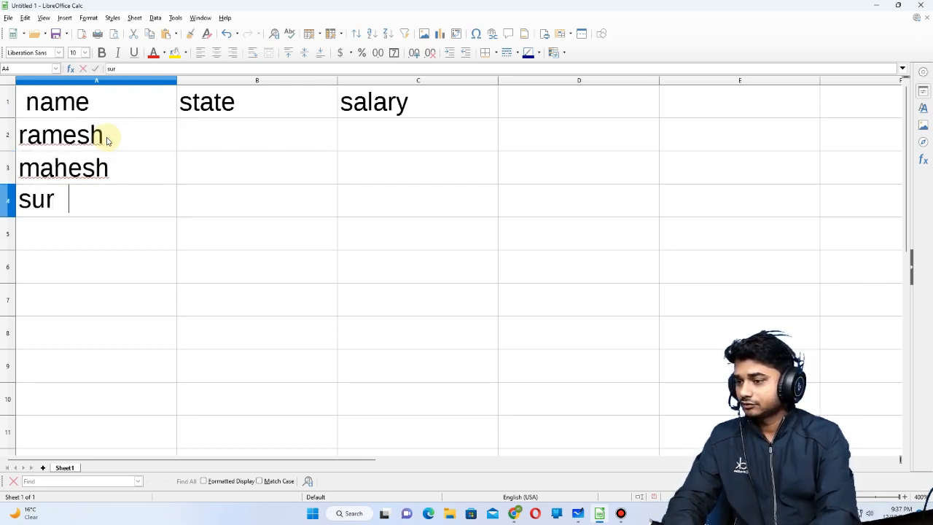
# Step: Fill the state column with up, mp and uk in cells B2 to B4
pyautogui.press('Tab')
pyautogui.press('Up')
pyautogui.press('Up')
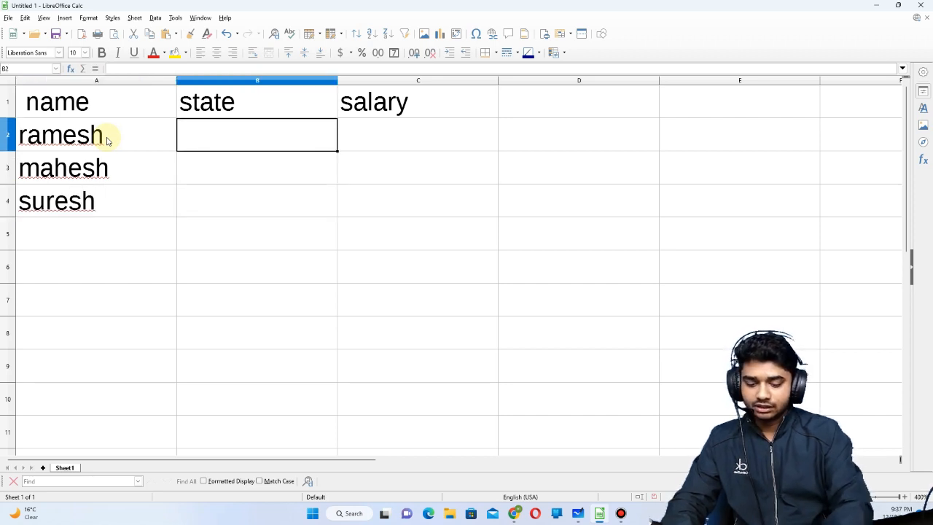
pyautogui.write('up')
pyautogui.press('Return')
pyautogui.write('mp')
pyautogui.press('Return')
pyautogui.write('uk')
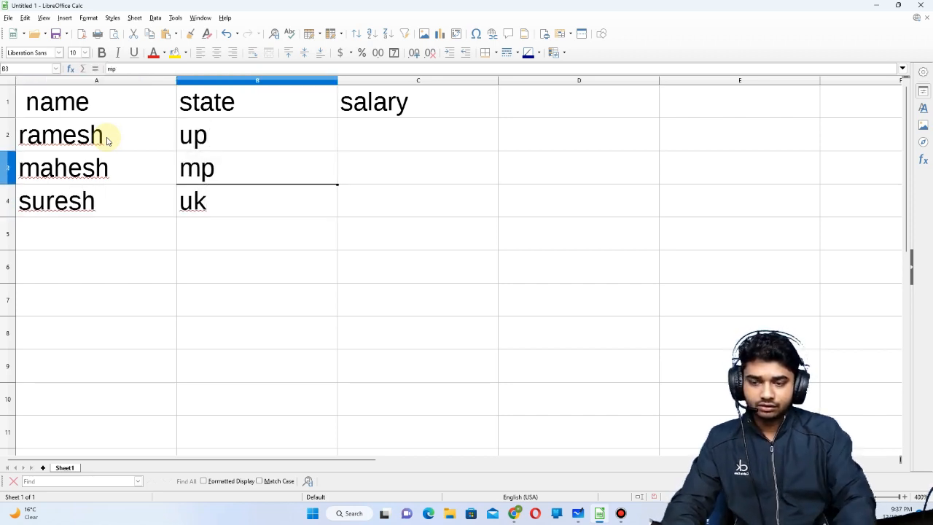
# Step: Fill the salary column with 15000, 17000 and 15200 in cells C2 to C4
pyautogui.press('Up')
pyautogui.press('Tab')
pyautogui.press('Up')
pyautogui.write('15000')
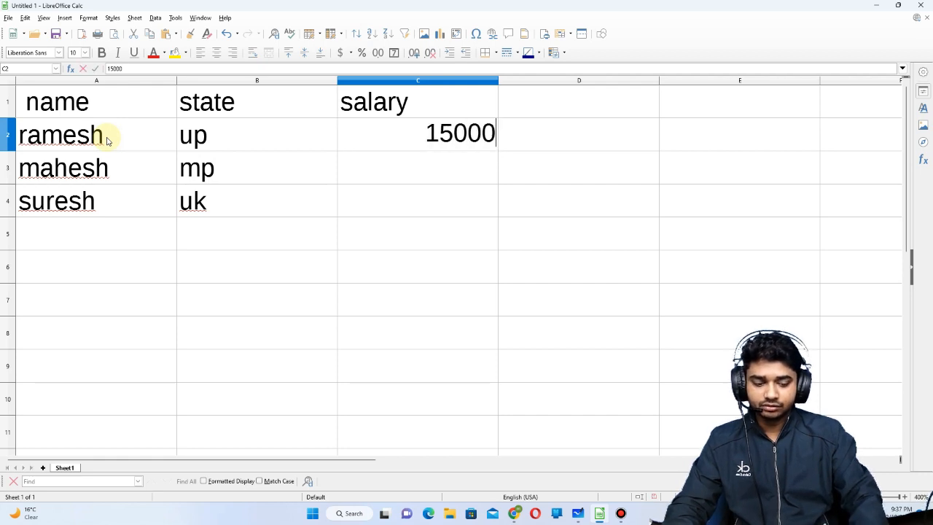
pyautogui.press('Return')
pyautogui.write('17000')
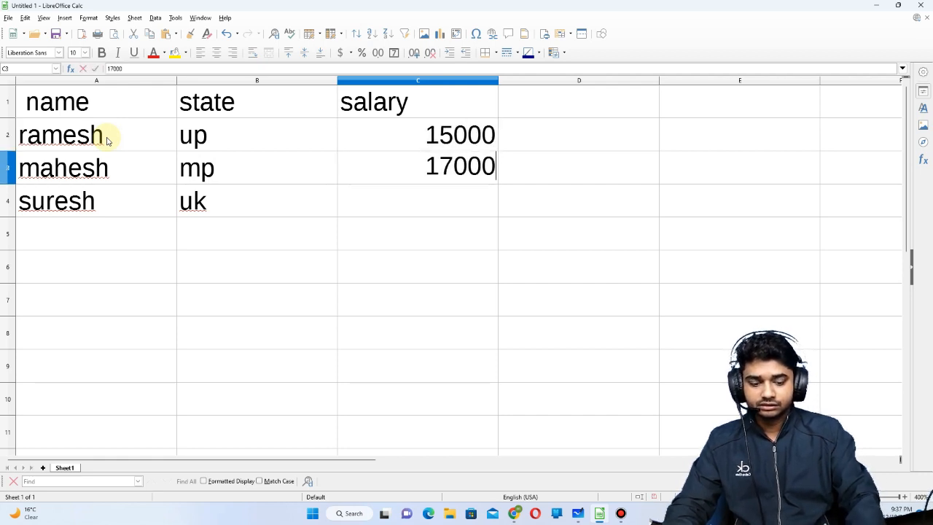
pyautogui.press('Return')
pyautogui.write('15200')
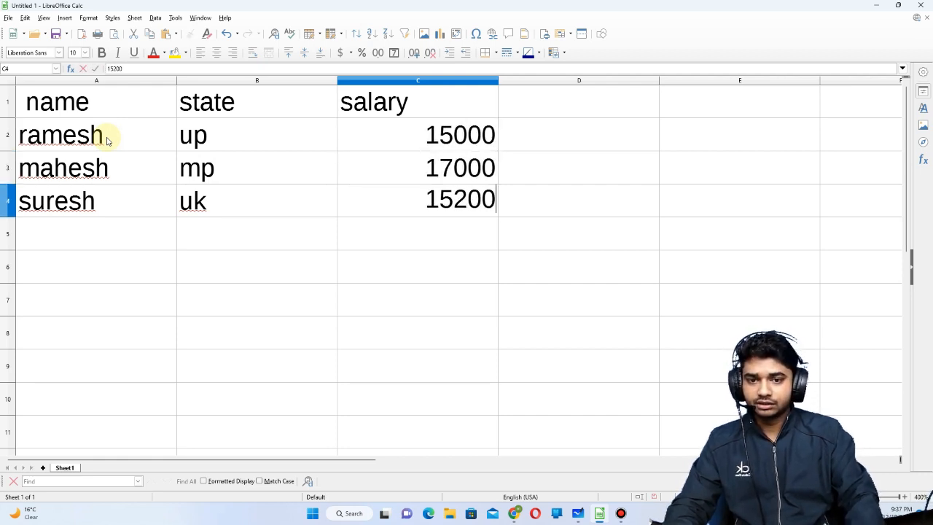
# Step: Inspect the filled name, state and salary table in Page Break view and switch back to Normal view
pyautogui.click(45, 18)
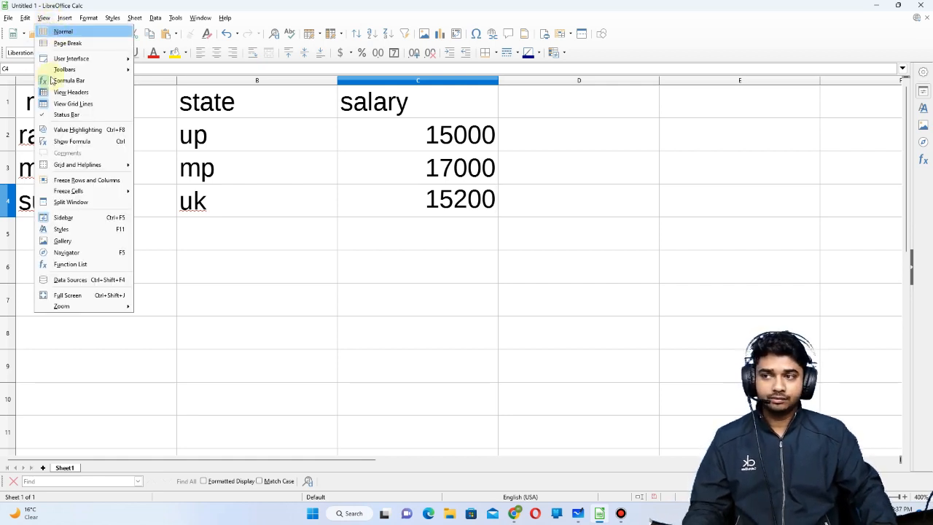
pyautogui.click(67, 44)
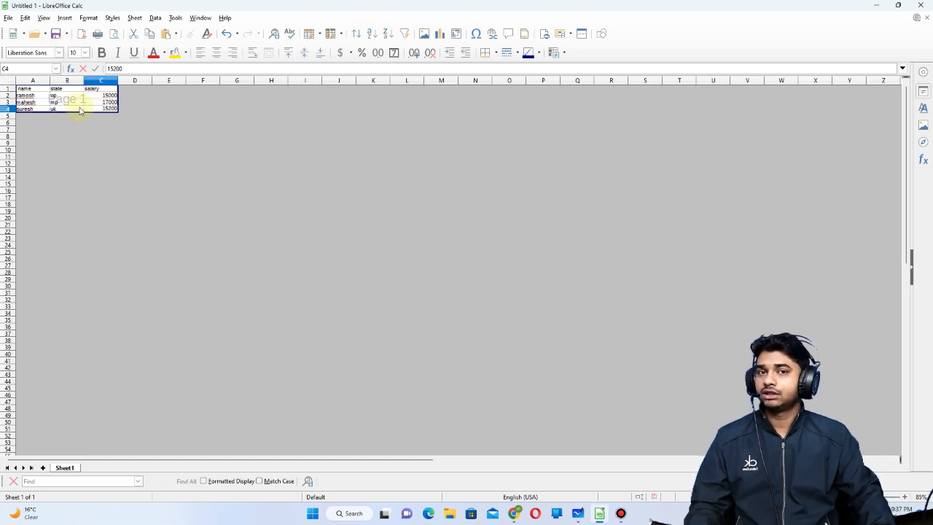
pyautogui.scroll(3, 67, 140)
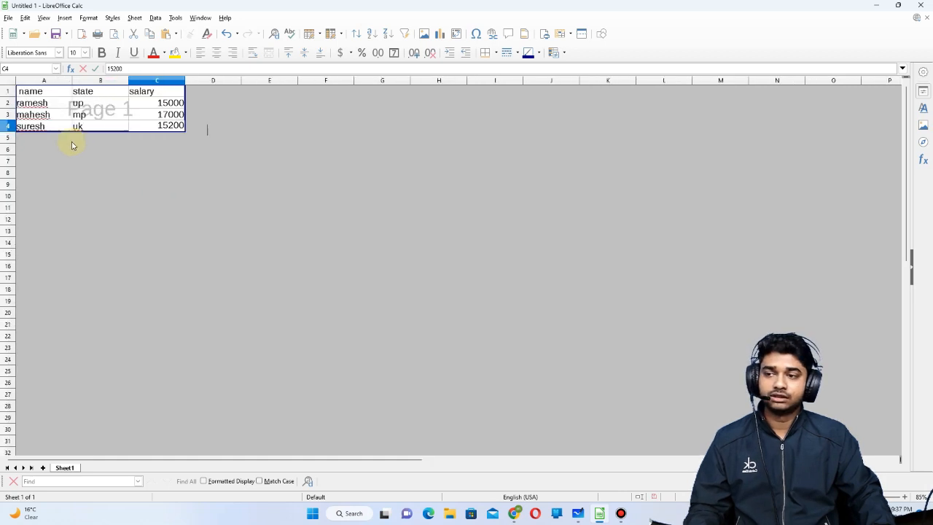
pyautogui.scroll(-1, 72, 142)
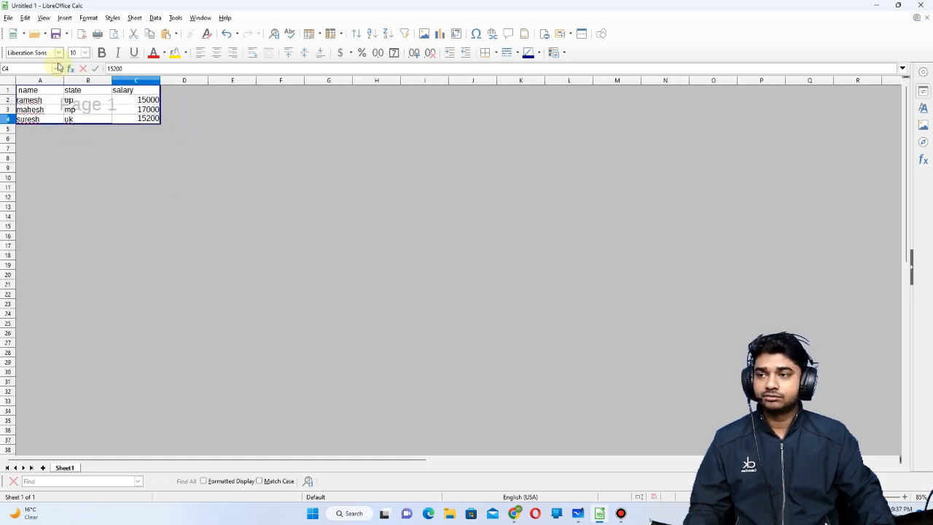
pyautogui.click(44, 18)
pyautogui.click(49, 33)
# Step: Switch the user interface to Single Toolbar and restore the Standard Toolbar layout
pyautogui.click(43, 18)
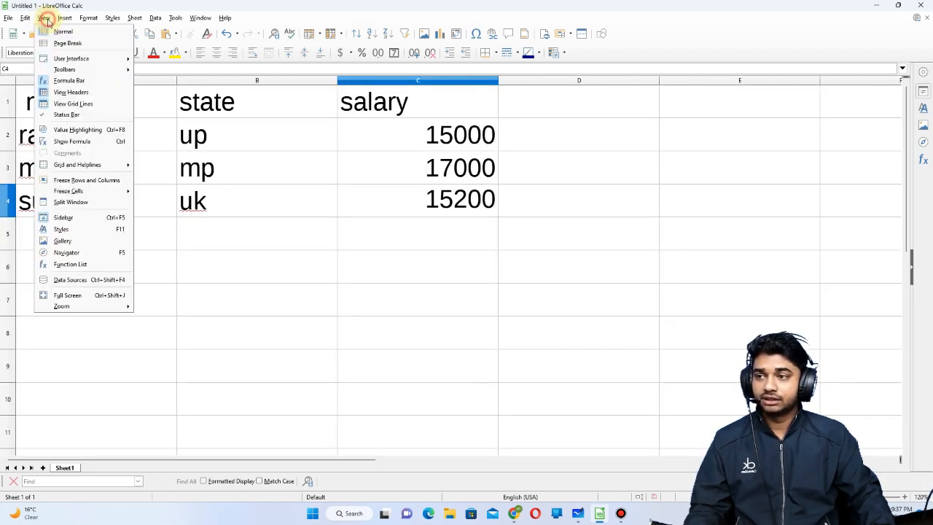
pyautogui.moveTo(81, 61)
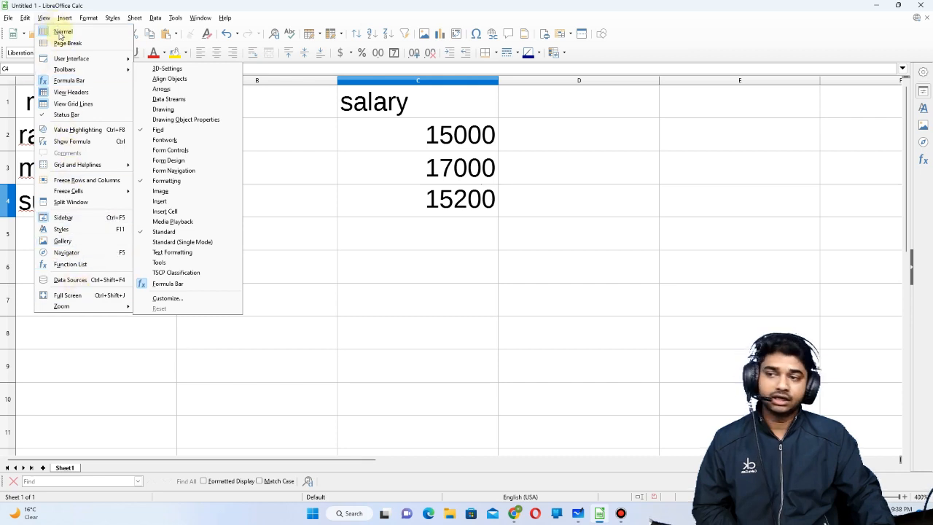
pyautogui.moveTo(64, 18)
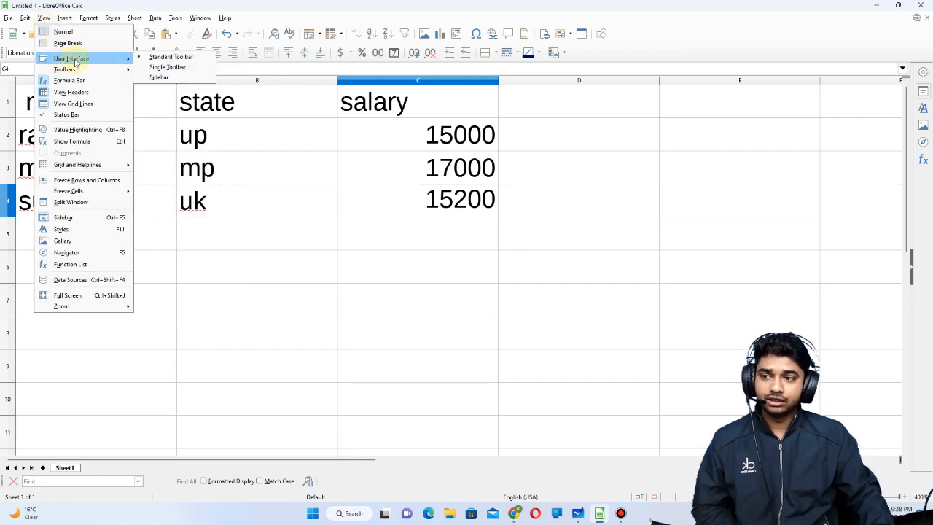
pyautogui.click(171, 67)
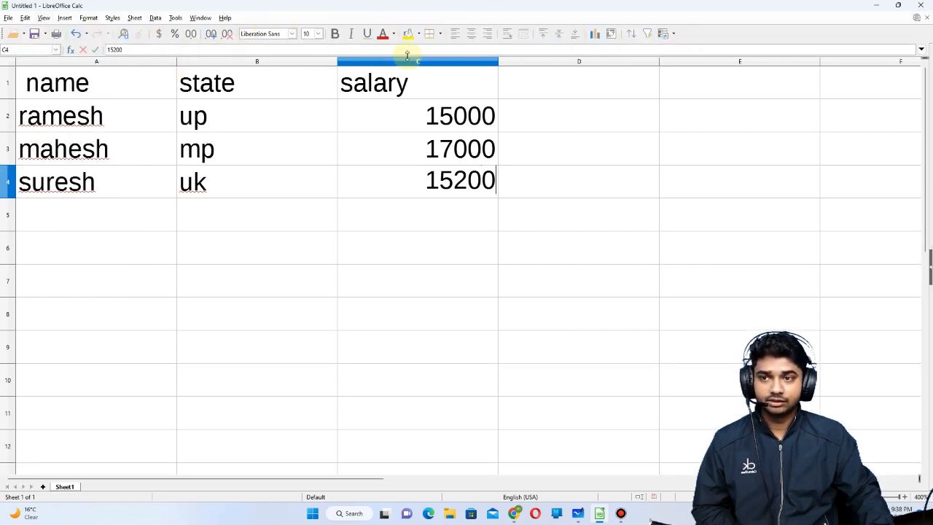
pyautogui.click(42, 19)
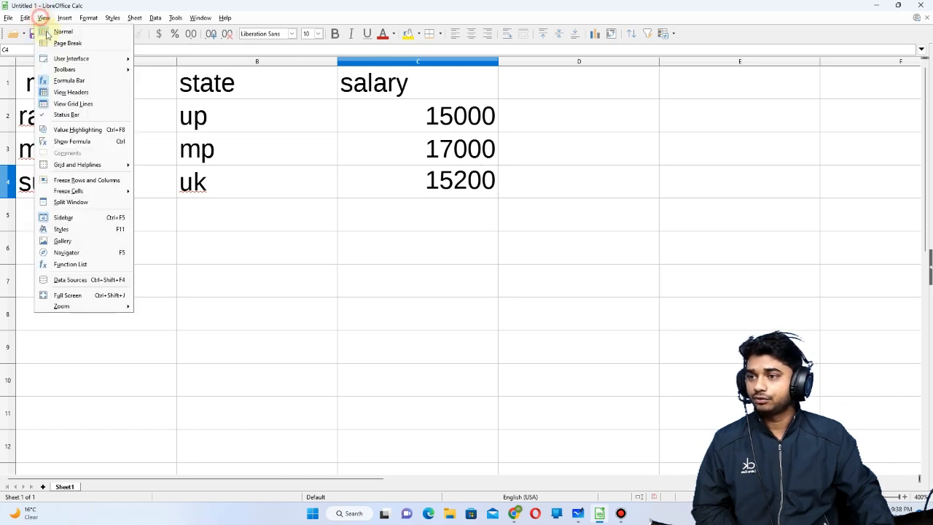
pyautogui.moveTo(73, 57)
pyautogui.click(174, 60)
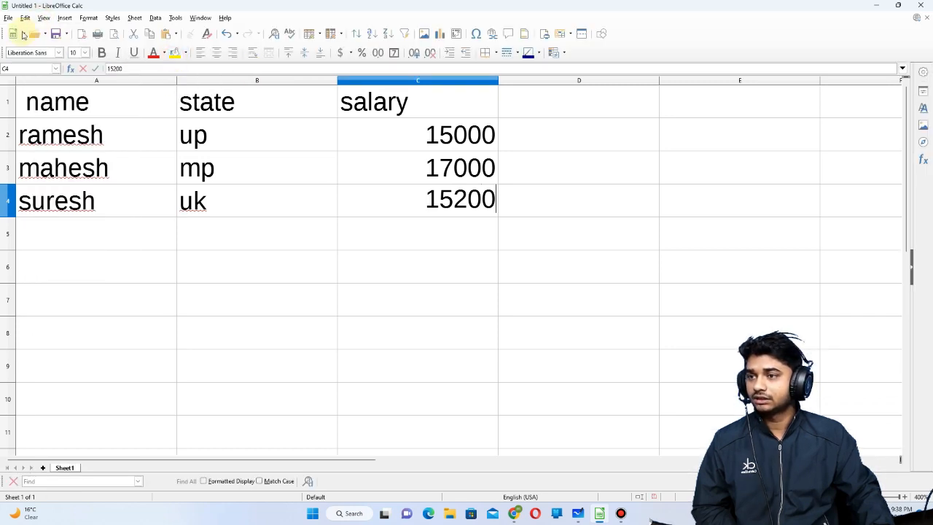
# Step: Hide the Formatting toolbar
pyautogui.click(43, 18)
pyautogui.moveTo(62, 69)
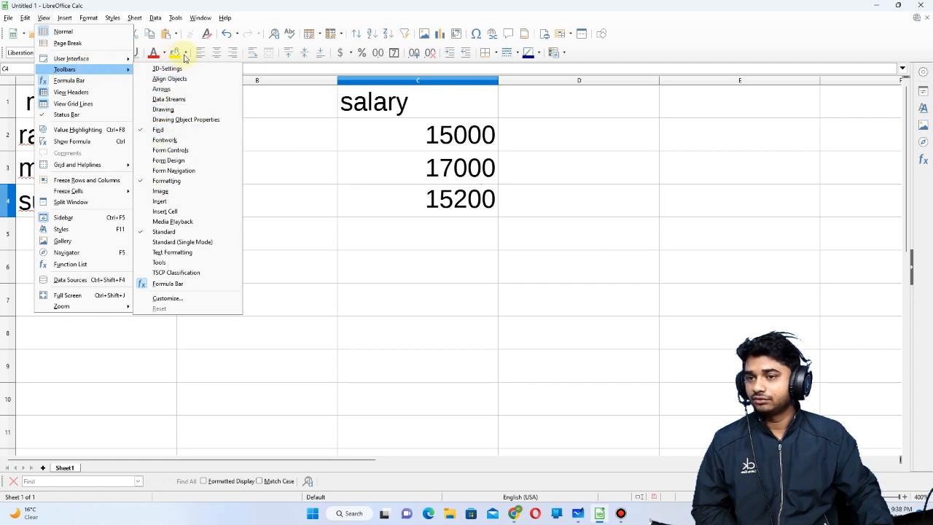
pyautogui.click(167, 180)
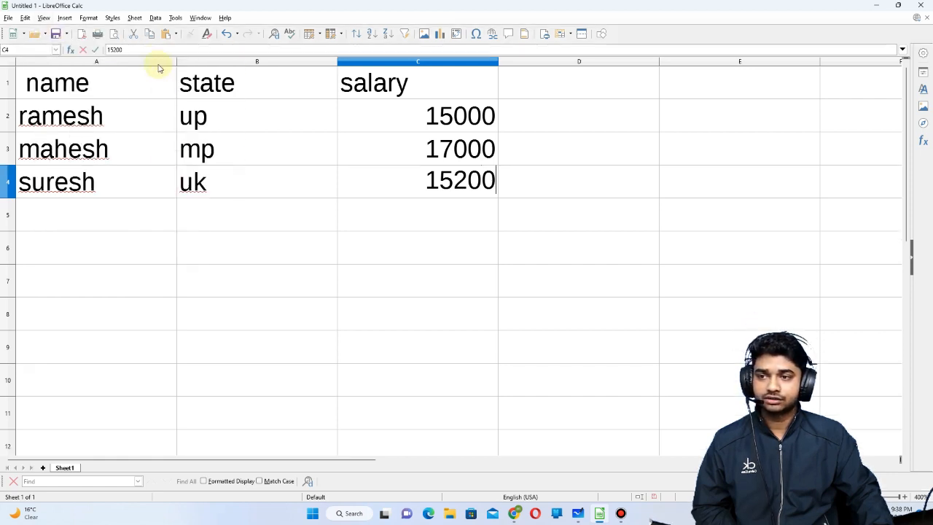
# Step: Show the Formatting toolbar again
pyautogui.click(44, 17)
pyautogui.moveTo(109, 69)
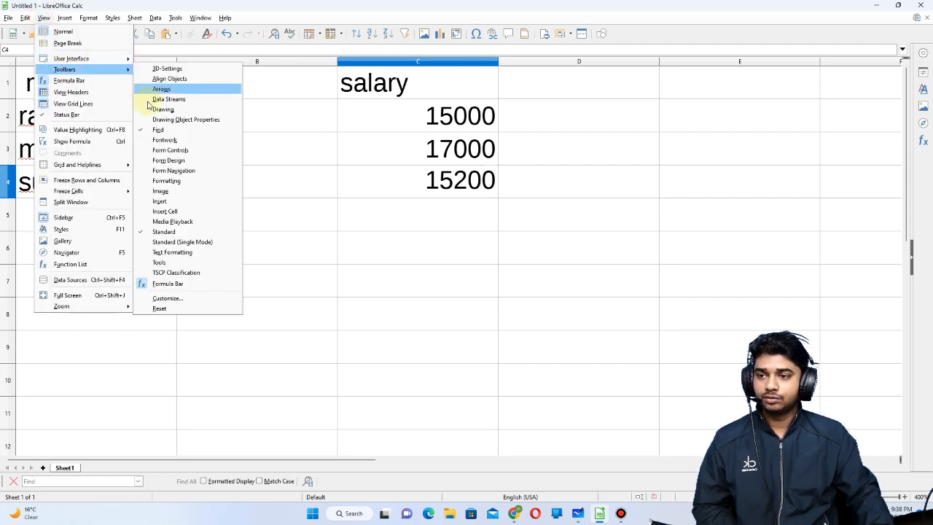
pyautogui.click(168, 181)
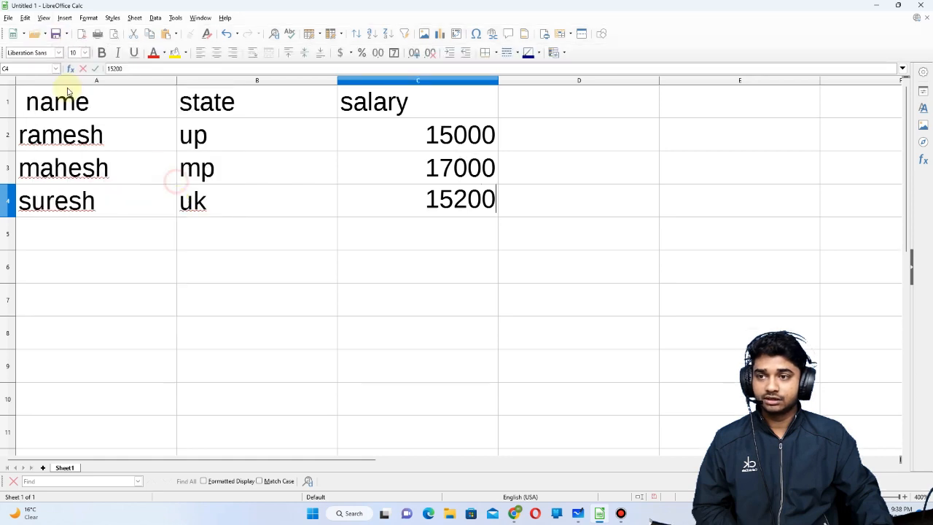
# Step: Examine the formula bar by highlighting cell C4's content in the input line
pyautogui.click(43, 17)
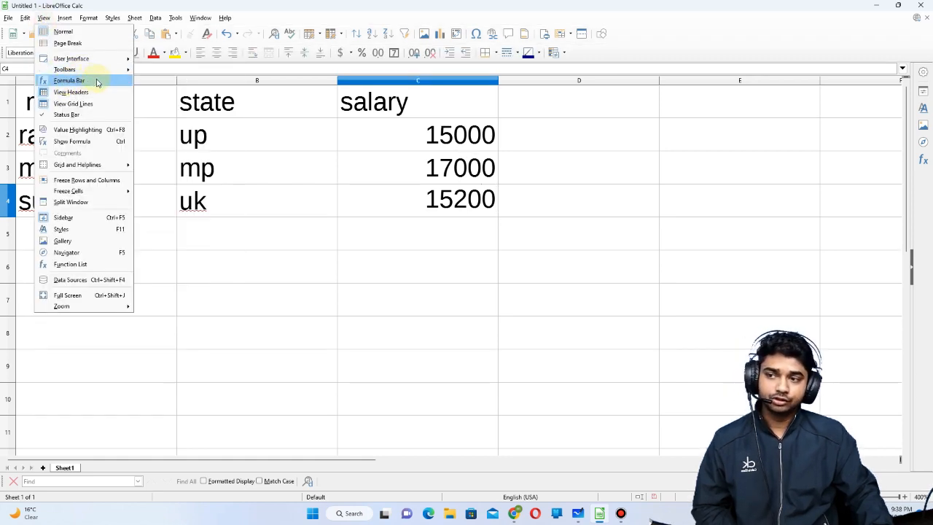
pyautogui.click(175, 66)
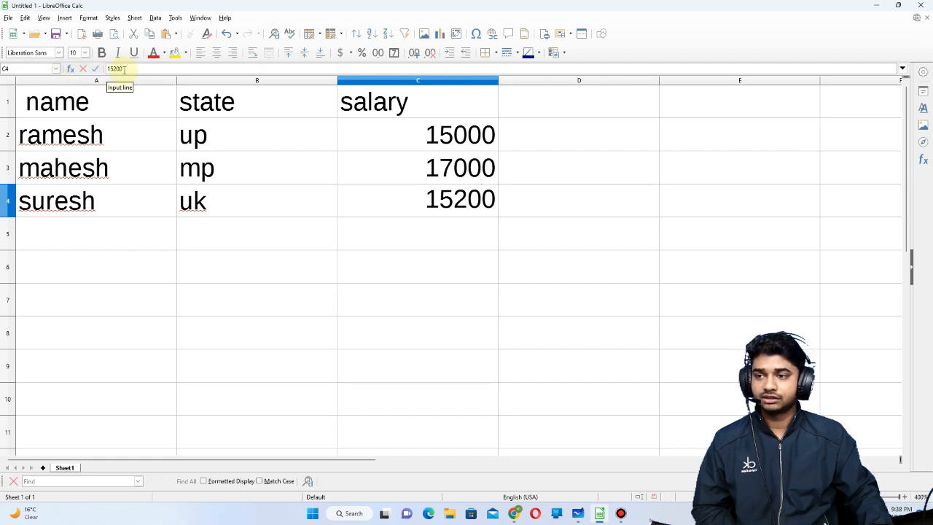
pyautogui.moveTo(139, 69); pyautogui.dragTo(103, 69)
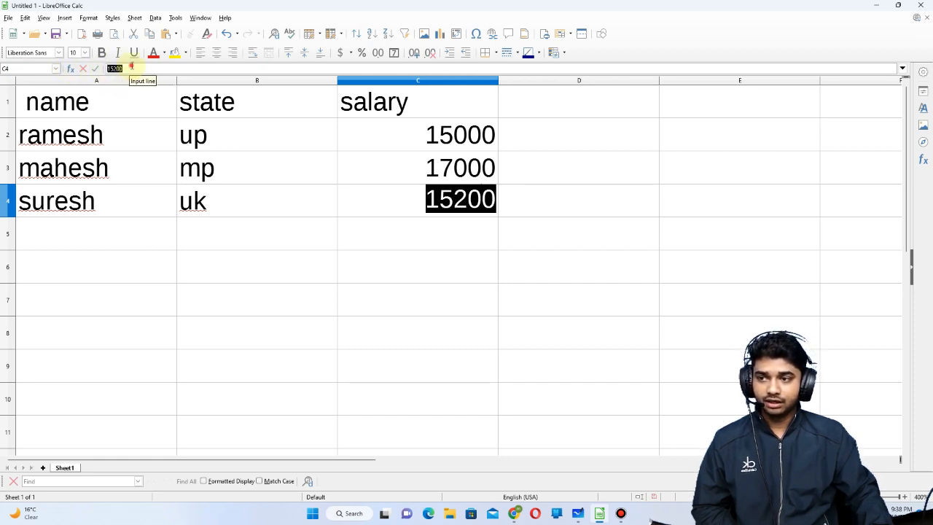
pyautogui.click(132, 67)
# Step: Hide the formula bar and show it again
pyautogui.click(44, 18)
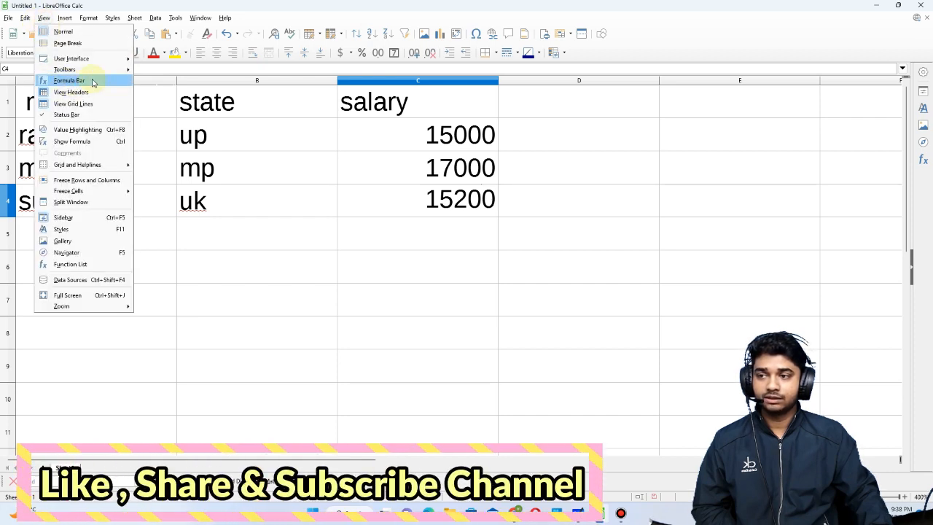
pyautogui.click(66, 81)
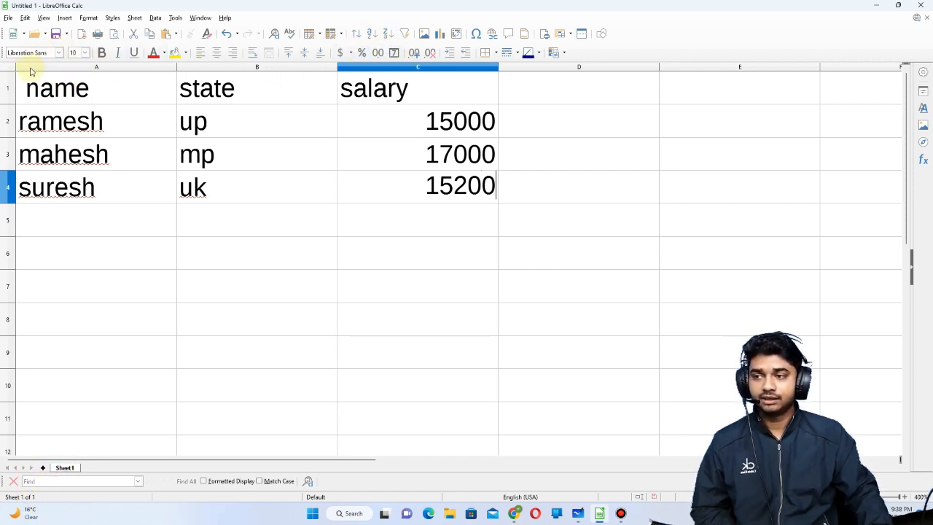
pyautogui.click(43, 18)
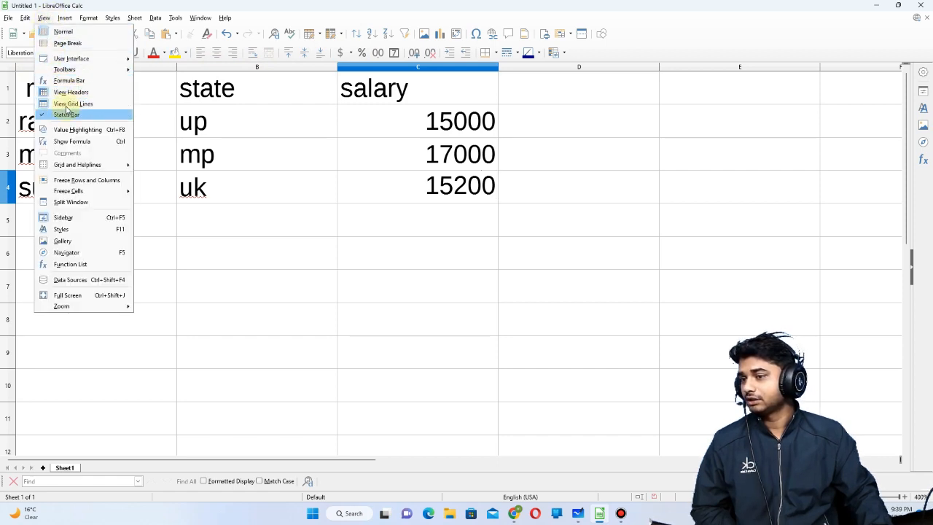
pyautogui.click(71, 80)
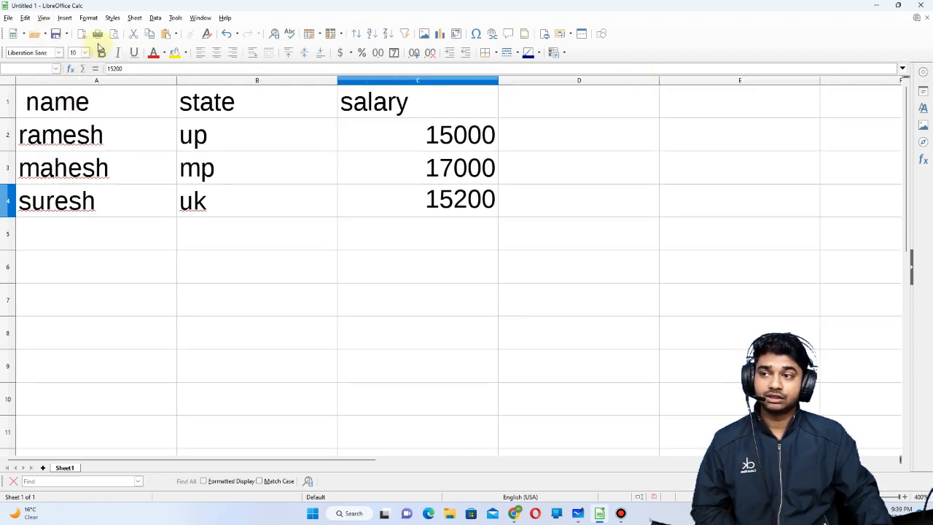
# Step: Demonstrate the headers by selecting whole columns such as C and rows 2 to 5 one by one, finishing on cell A3
pyautogui.click(44, 17)
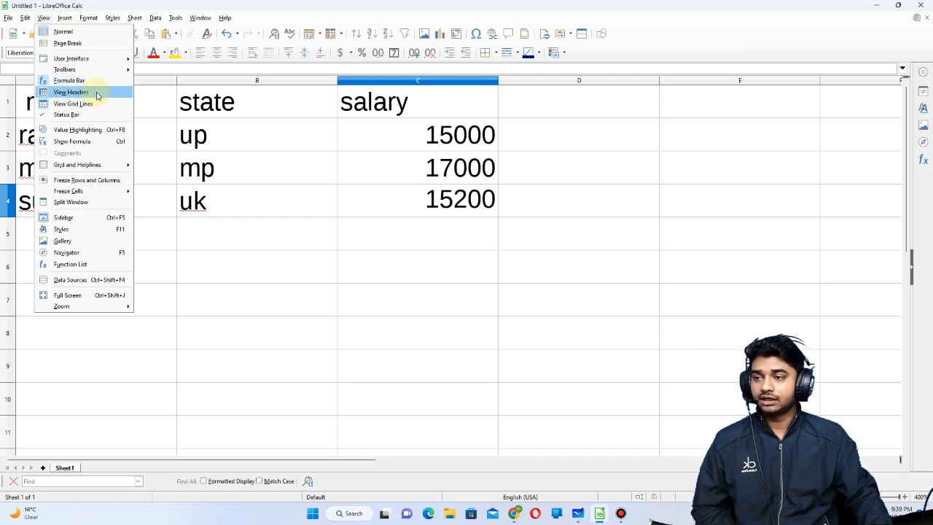
pyautogui.click(306, 92)
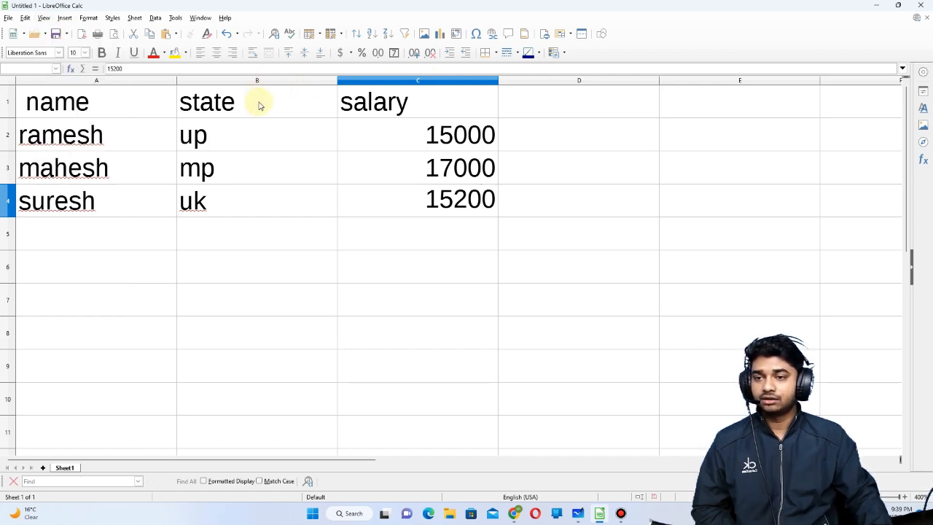
pyautogui.click(271, 81)
pyautogui.click(341, 81)
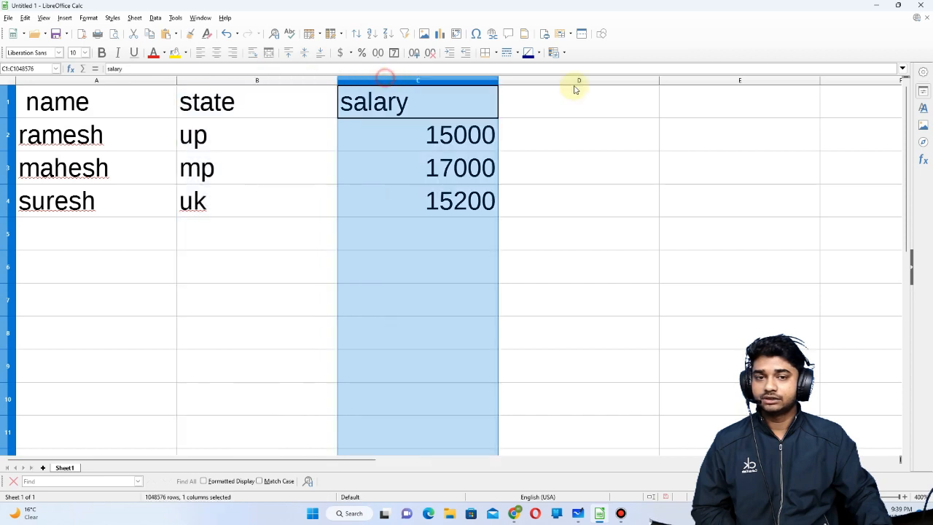
pyautogui.click(583, 93)
pyautogui.click(8, 136)
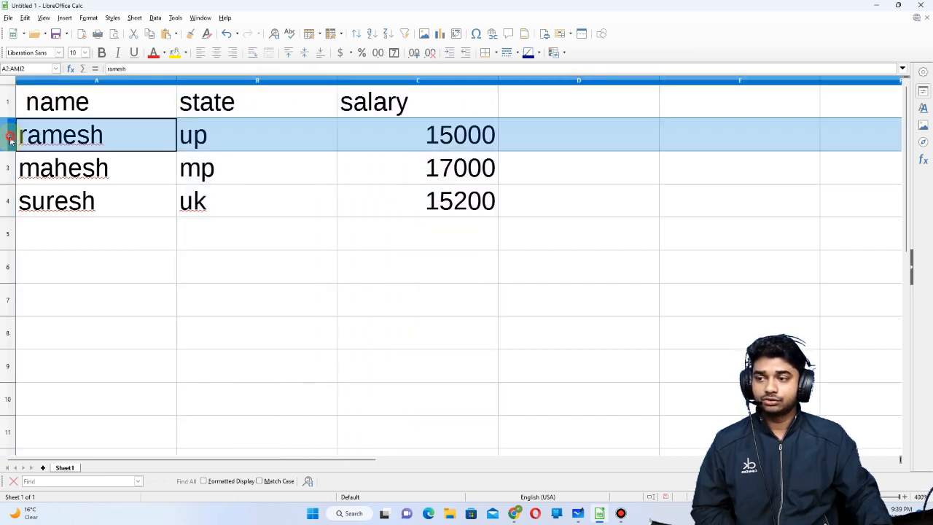
pyautogui.click(9, 169)
pyautogui.click(8, 201)
pyautogui.click(7, 220)
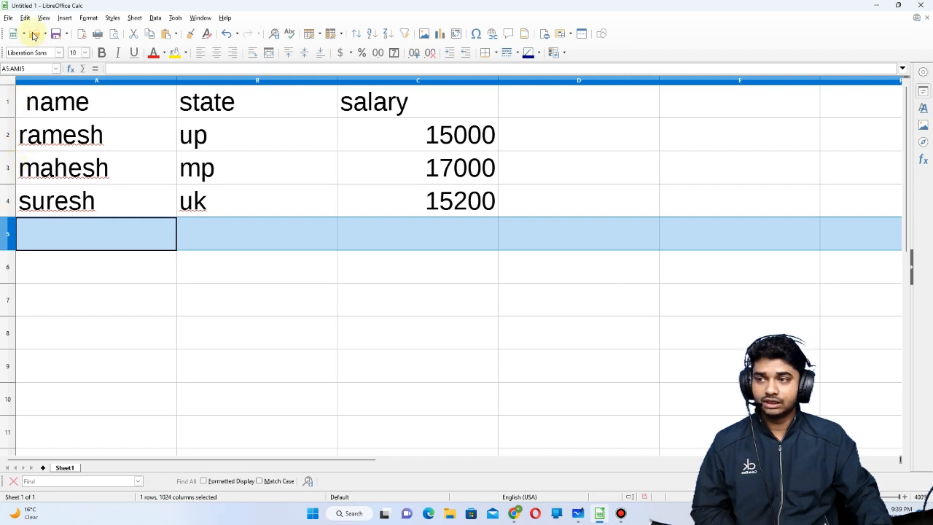
pyautogui.click(131, 155)
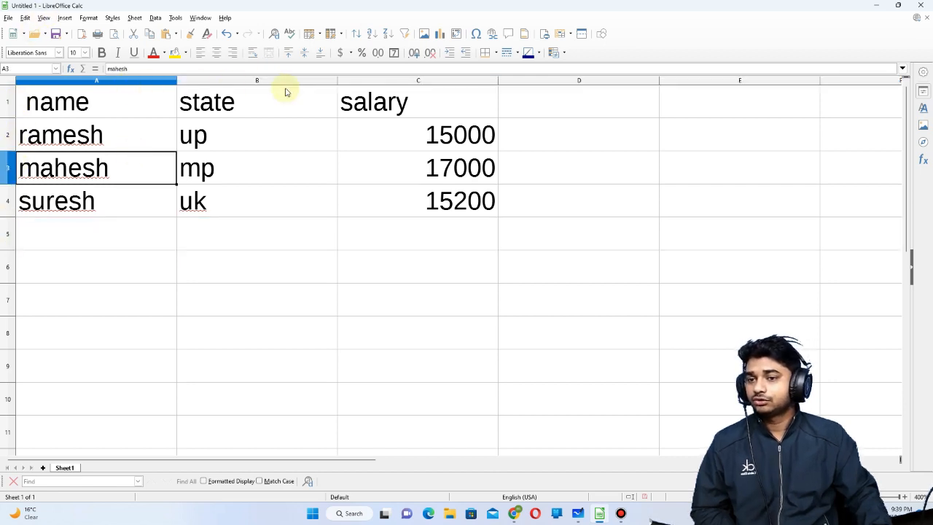
# Step: Hide the row and column headers and show them again
pyautogui.click(38, 19)
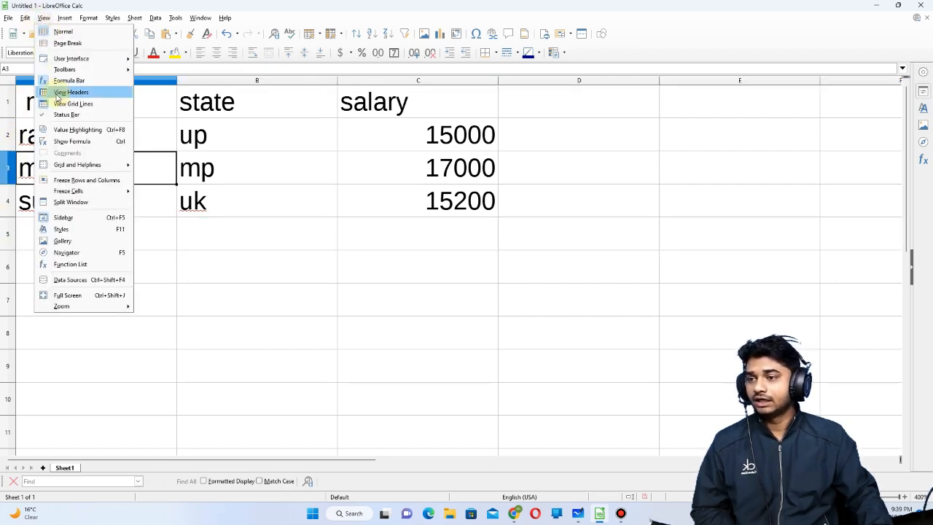
pyautogui.click(72, 92)
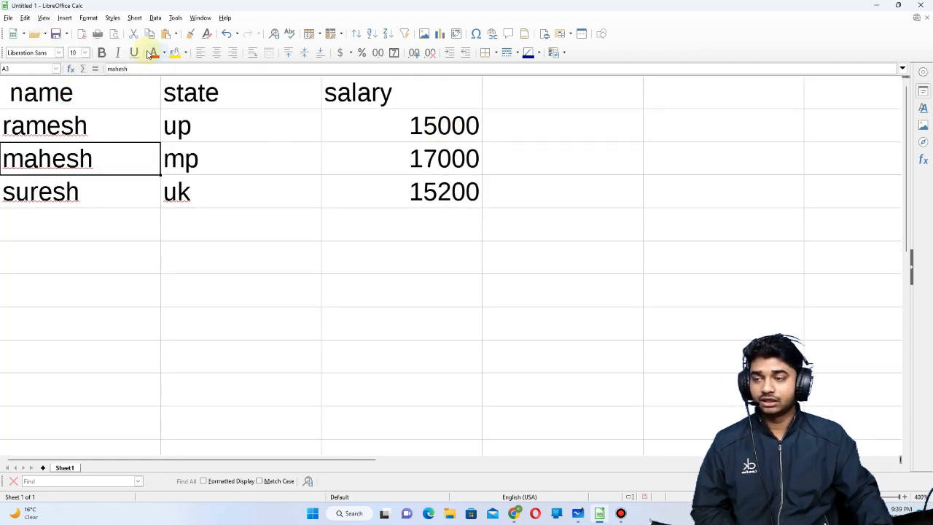
pyautogui.click(44, 17)
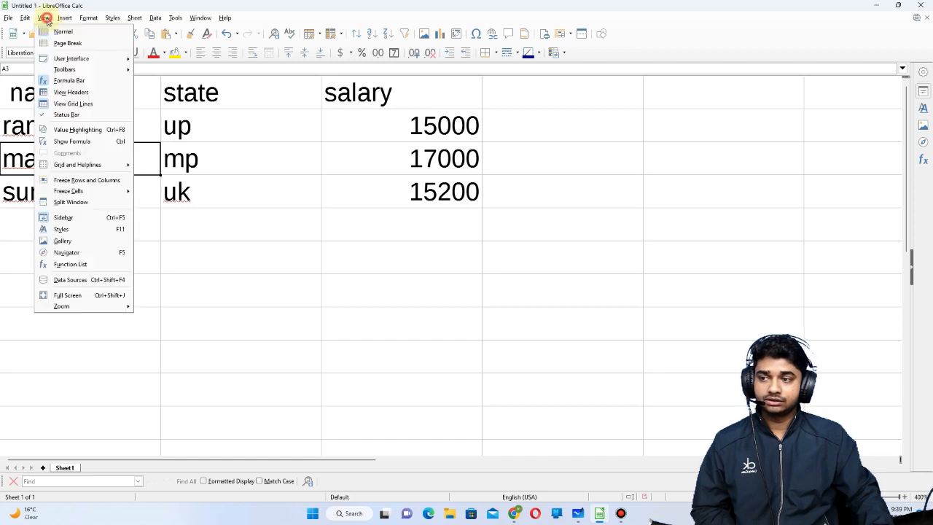
pyautogui.click(71, 92)
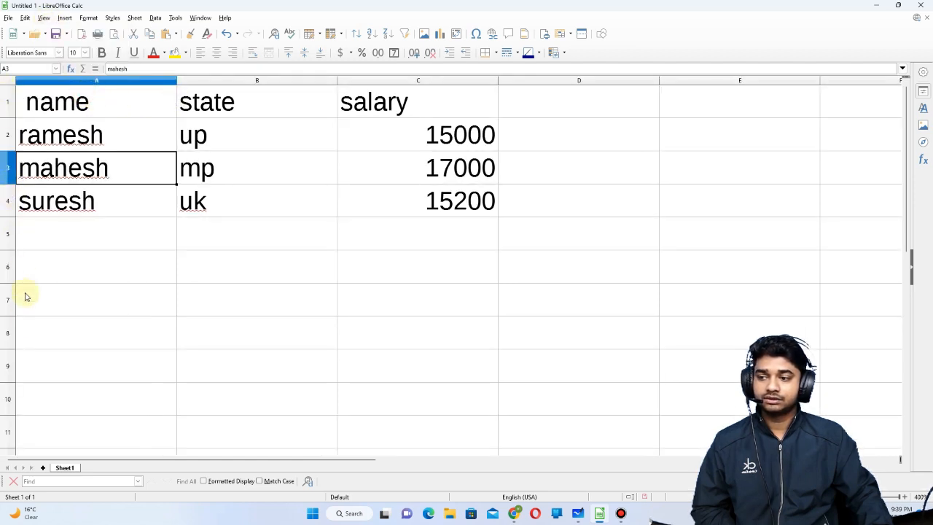
# Step: Select ranges across the sheet's grid and move the block B3:B7 onto C3:C7
pyautogui.click(44, 17)
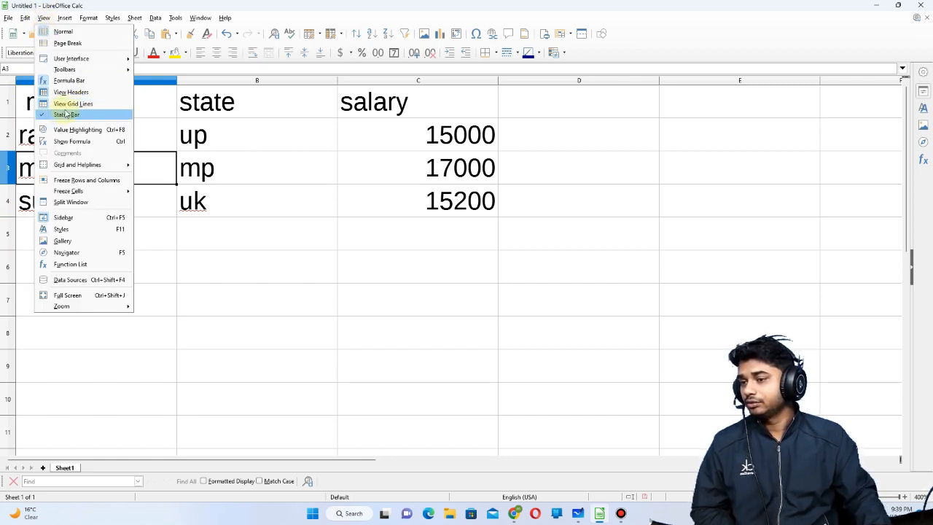
pyautogui.click(260, 107)
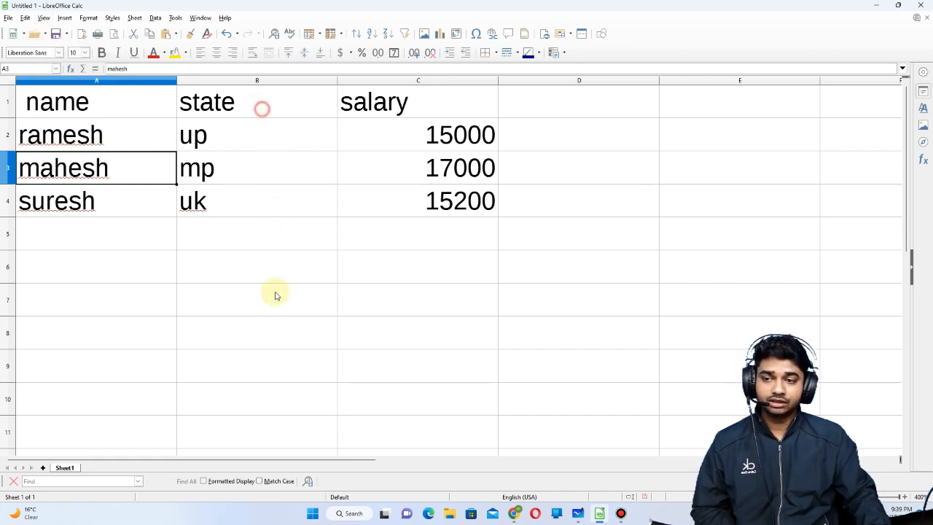
pyautogui.moveTo(284, 127); pyautogui.dragTo(284, 339)
pyautogui.moveTo(129, 294); pyautogui.dragTo(409, 293)
pyautogui.moveTo(342, 166); pyautogui.dragTo(341, 368)
pyautogui.moveTo(221, 169); pyautogui.dragTo(258, 299)
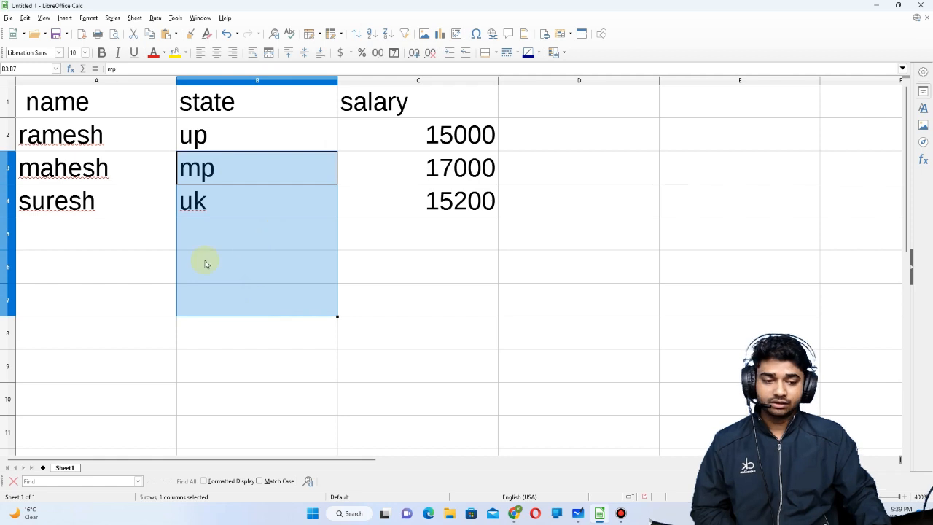
pyautogui.moveTo(205, 264); pyautogui.dragTo(363, 255)
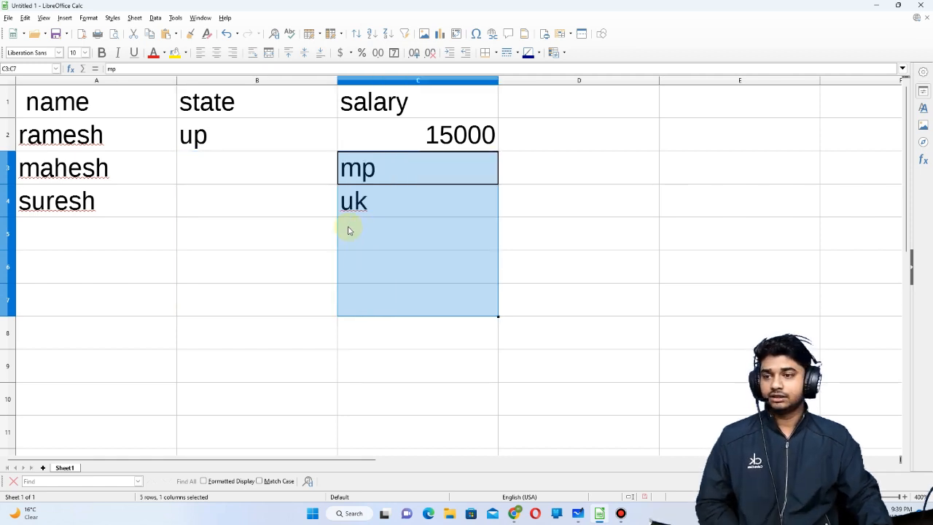
# Step: Hide the grid lines, select cells such as C5 and D3 on the plain sheet, and show the grid lines again
pyautogui.click(43, 18)
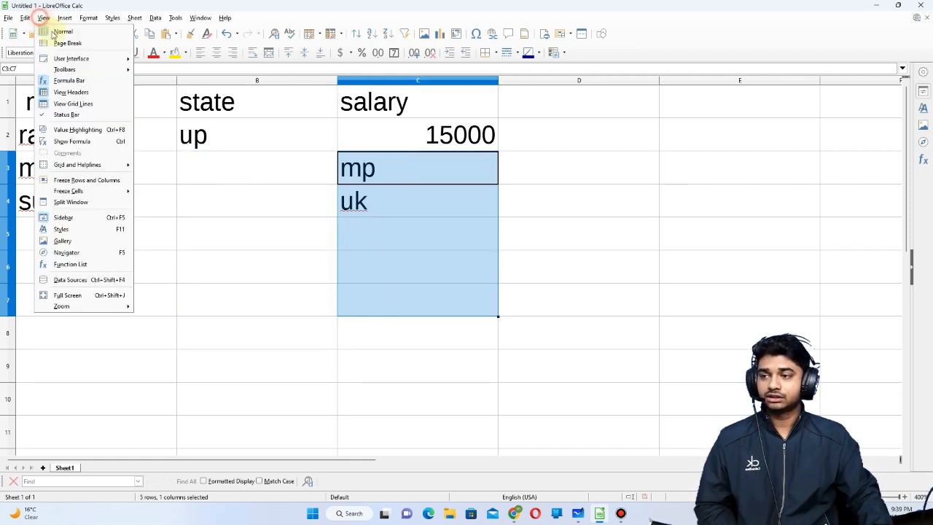
pyautogui.click(56, 104)
pyautogui.moveTo(257, 165); pyautogui.dragTo(274, 210)
pyautogui.click(402, 244)
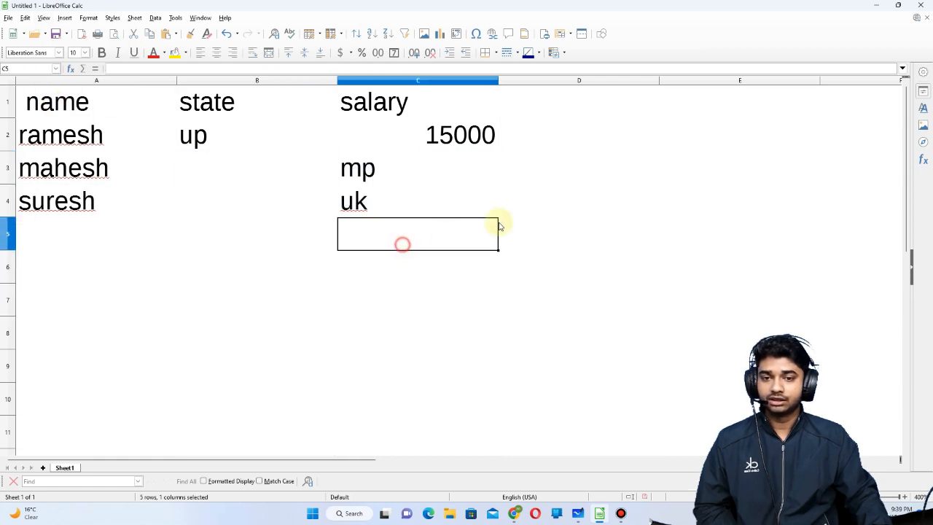
pyautogui.click(574, 172)
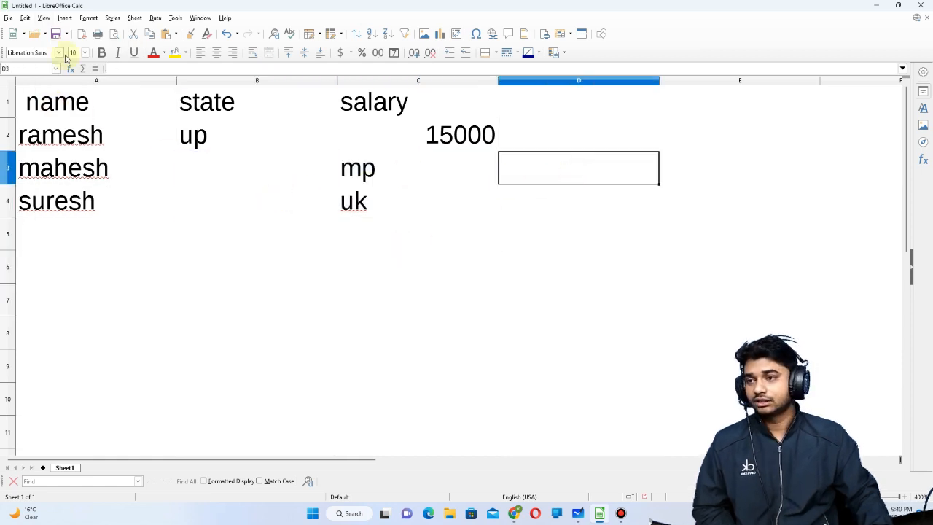
pyautogui.click(43, 17)
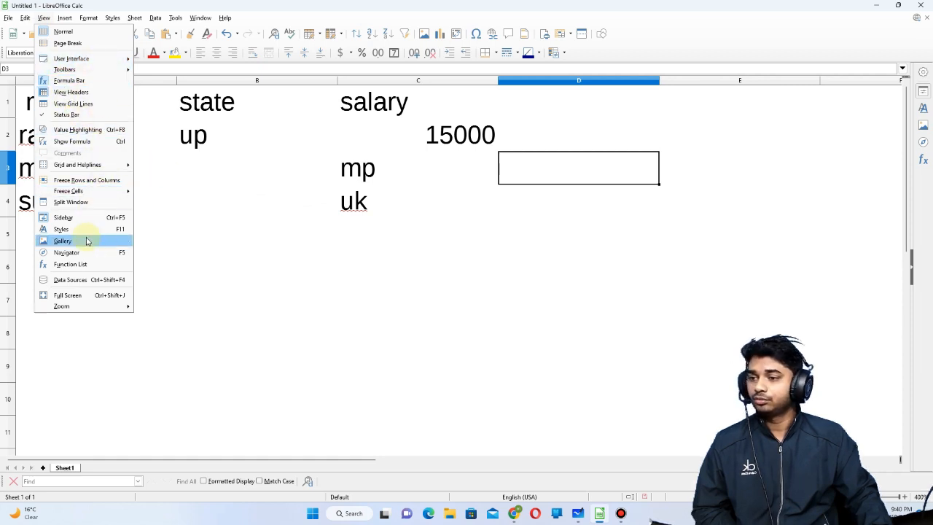
pyautogui.click(89, 106)
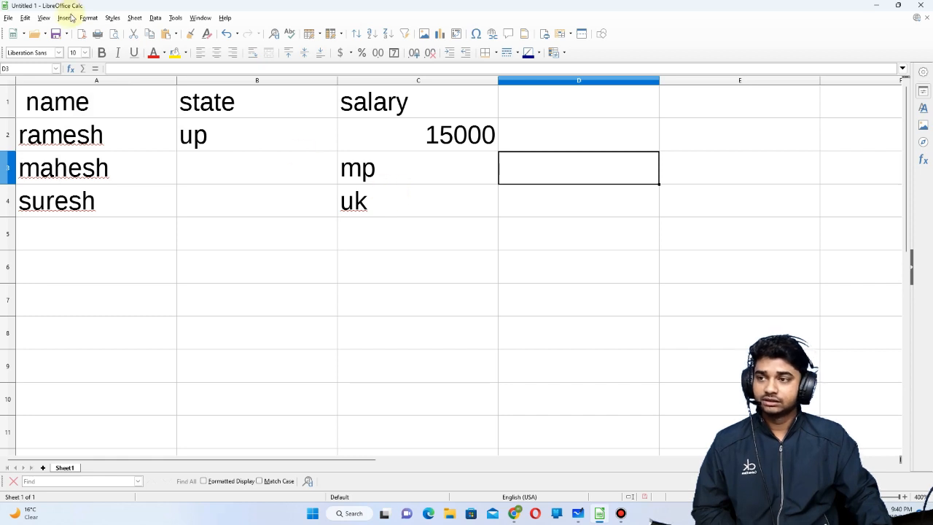
# Step: Hide the status bar, show it again and use it to set the sheet zoom to 363%
pyautogui.click(46, 19)
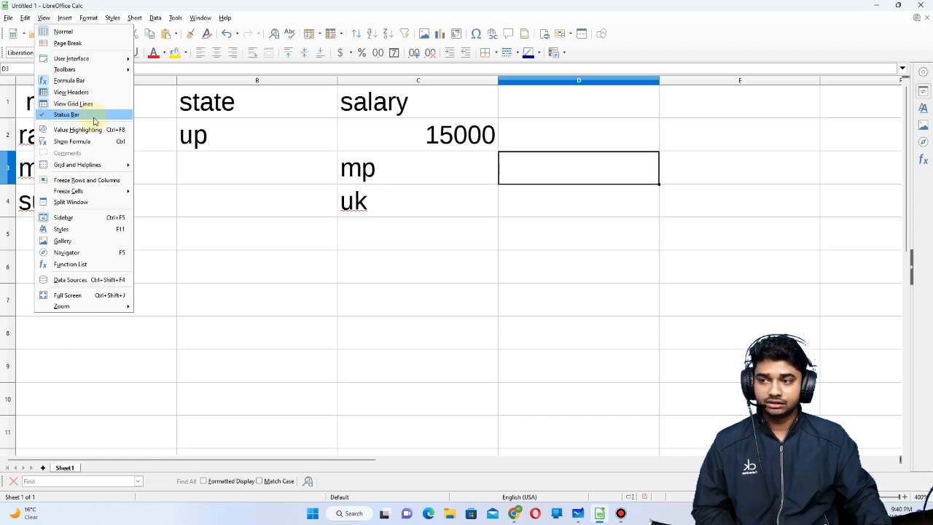
pyautogui.click(65, 115)
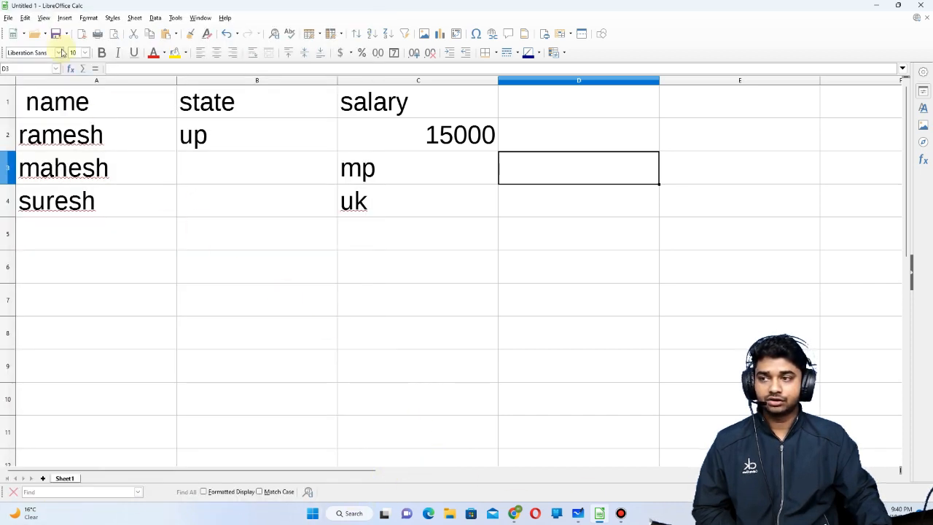
pyautogui.click(43, 17)
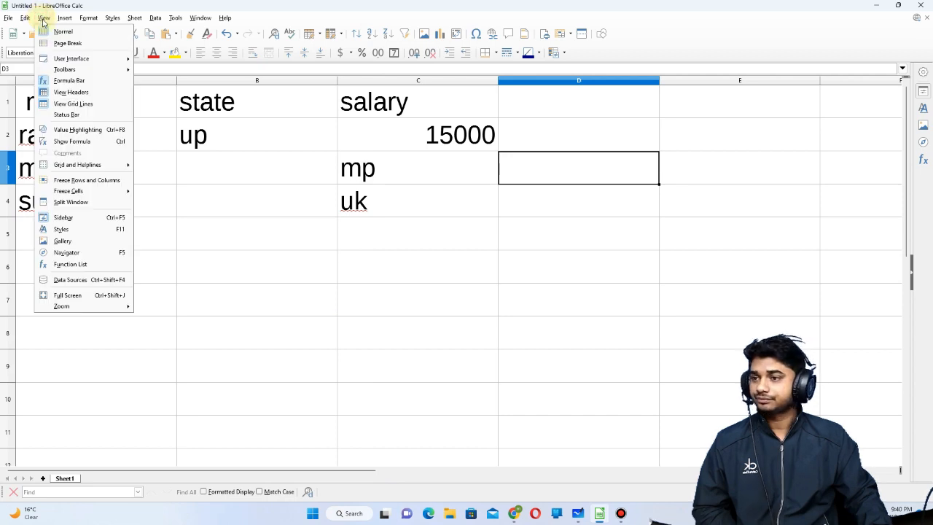
pyautogui.click(88, 115)
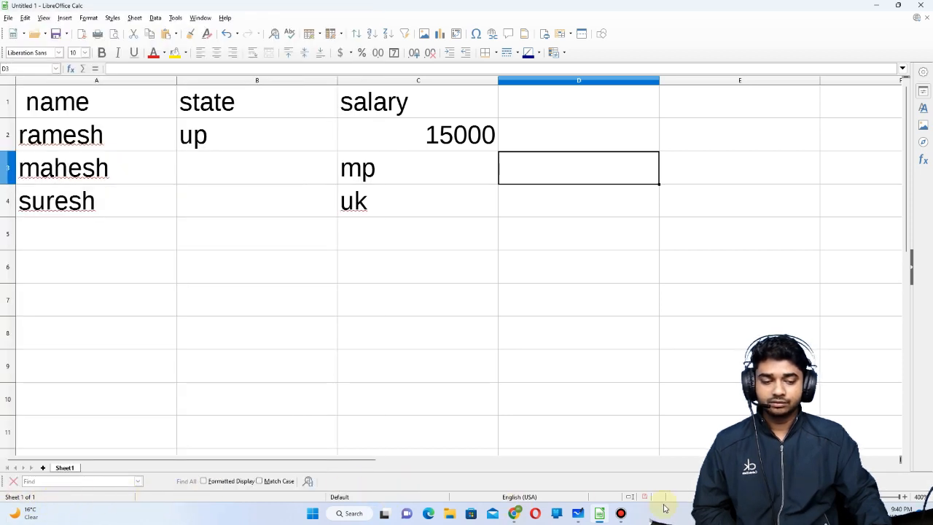
pyautogui.moveTo(887, 497); pyautogui.dragTo(897, 497)
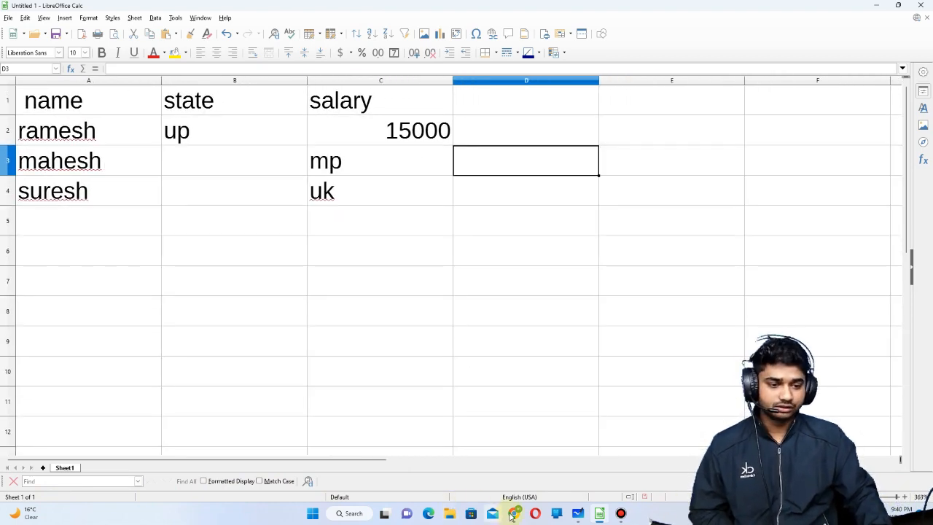
# Step: View the Value Highlighting option without applying it and undo the move of the state entries into the salary column
pyautogui.click(26, 18)
pyautogui.moveTo(42, 19)
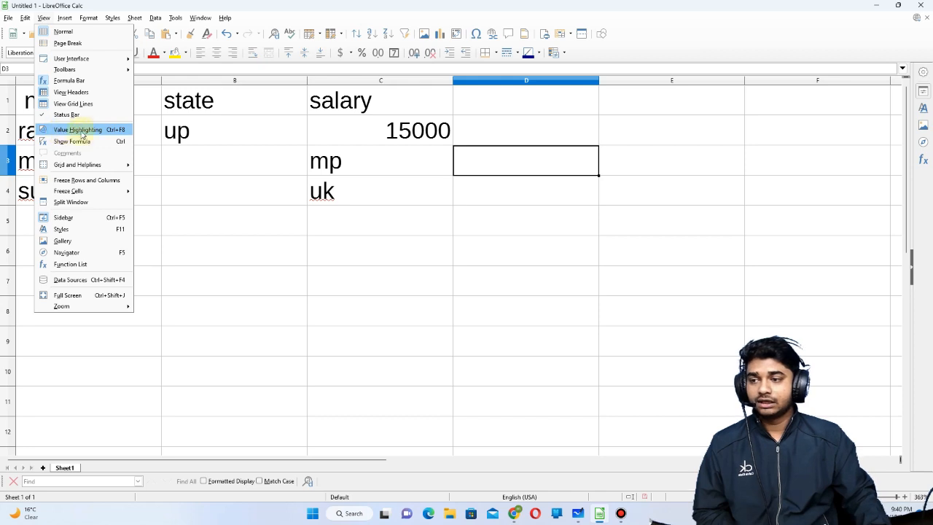
pyautogui.click(299, 224)
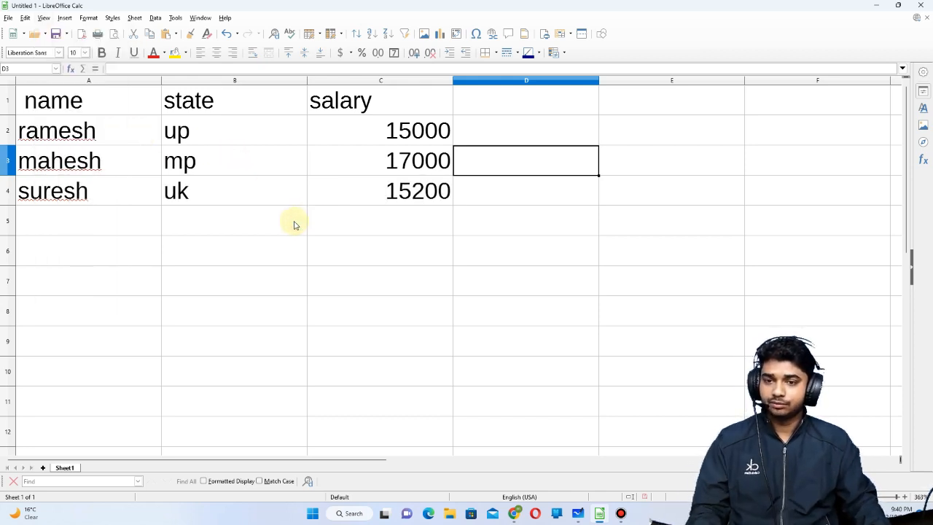
# Step: Turn on value highlighting, select salary cells C2:C3, and enter 1200 in cell D7
pyautogui.click(43, 19)
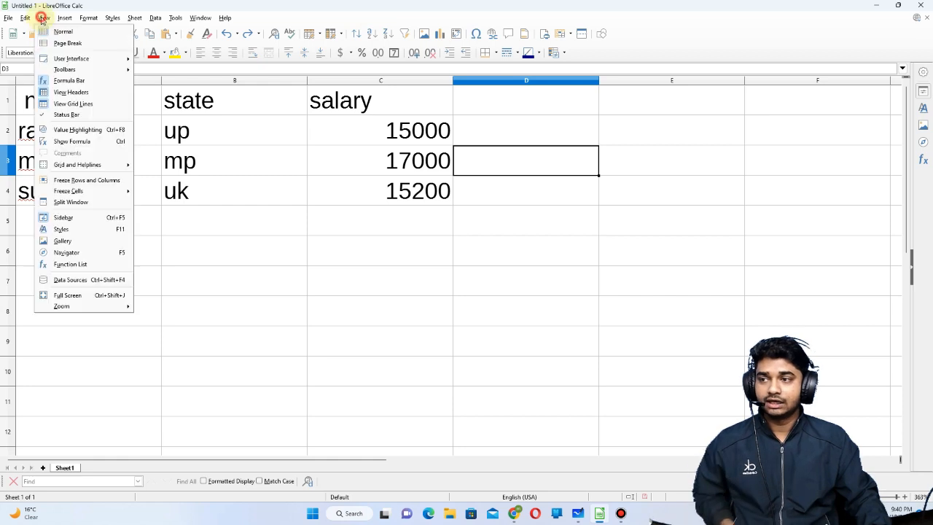
pyautogui.click(83, 132)
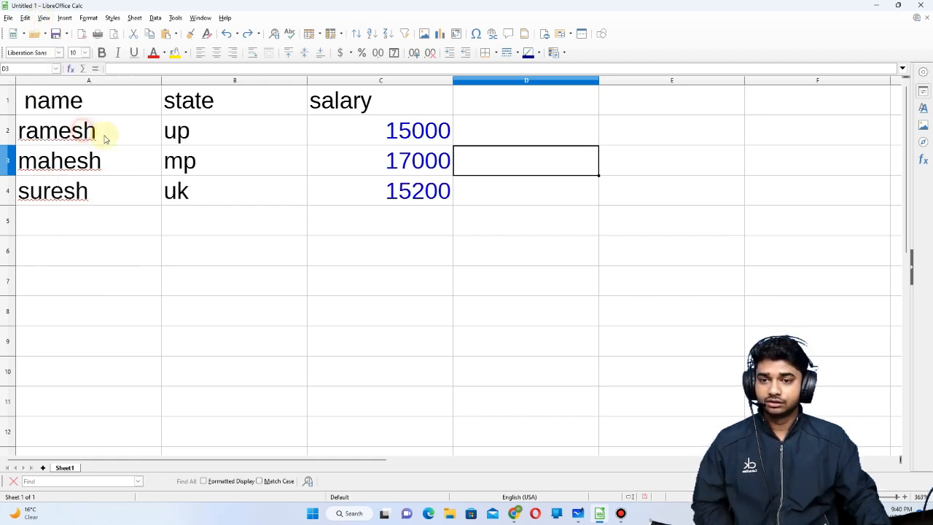
pyautogui.moveTo(322, 131); pyautogui.dragTo(347, 171)
pyautogui.click(788, 287)
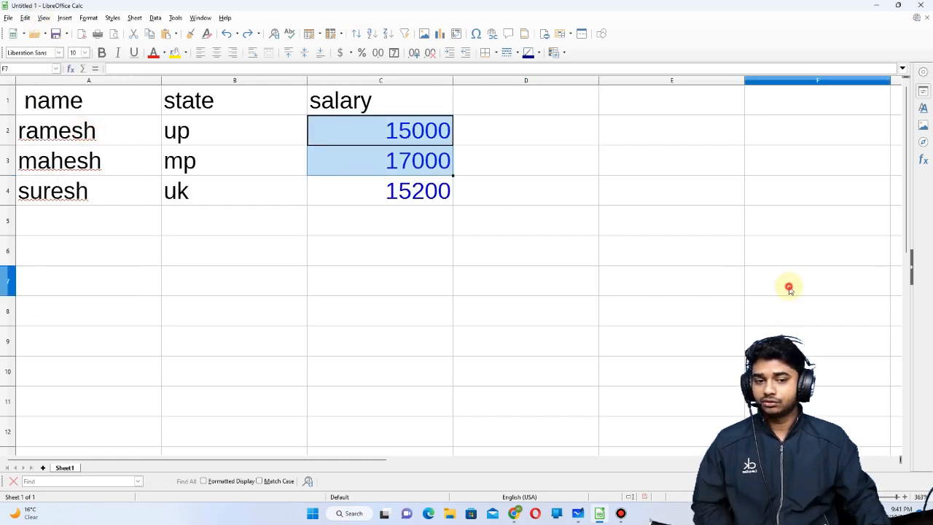
pyautogui.click(559, 272)
pyautogui.write('1200')
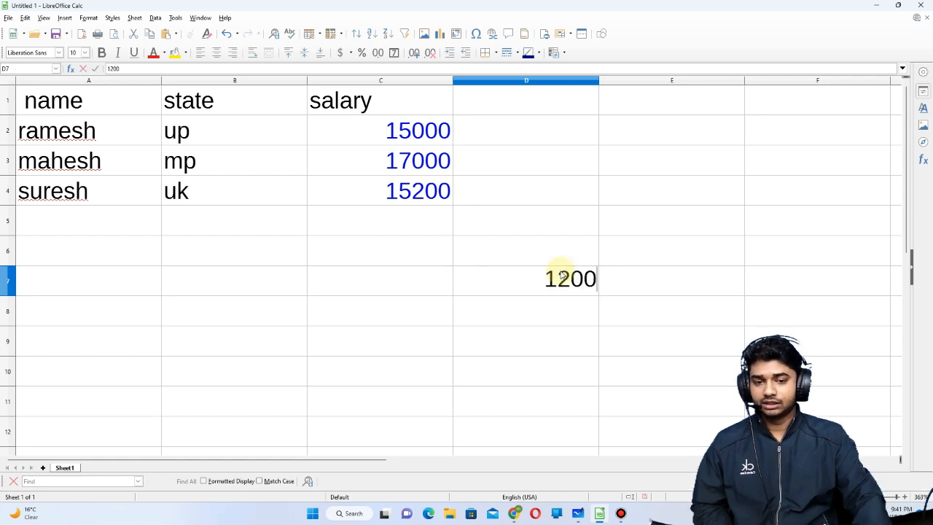
pyautogui.press('Return')
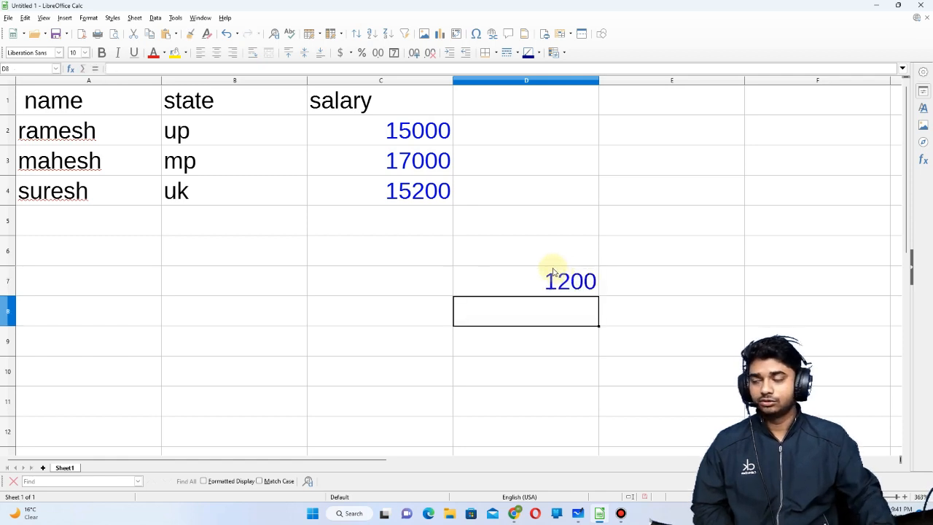
# Step: Turn off value highlighting for the sheet
pyautogui.click(43, 18)
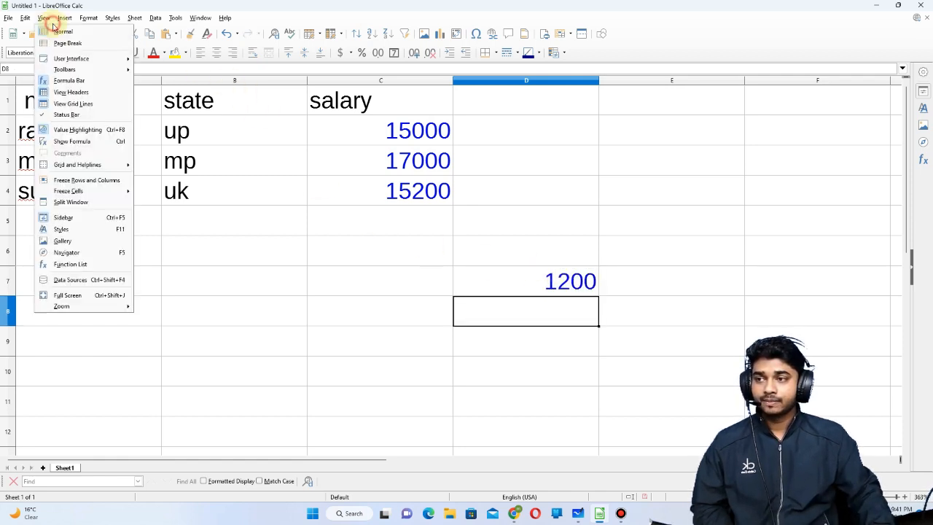
pyautogui.click(82, 132)
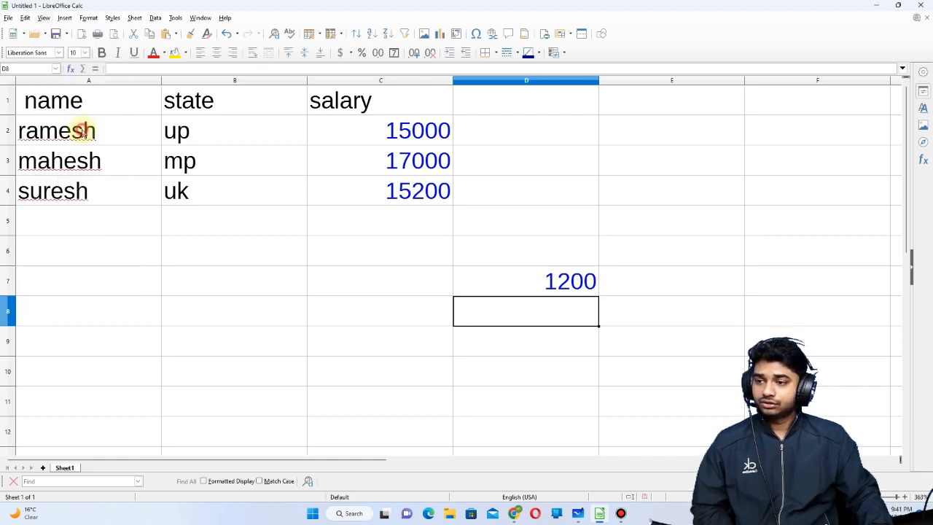
pyautogui.click(44, 17)
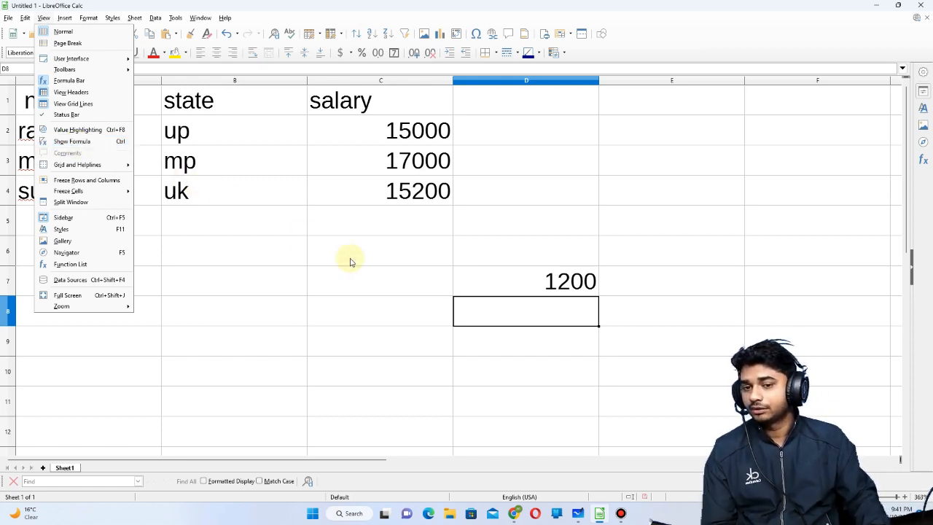
pyautogui.click(381, 264)
# Step: Enter the formula =SUM(13+12) in cell C7
pyautogui.click(387, 279)
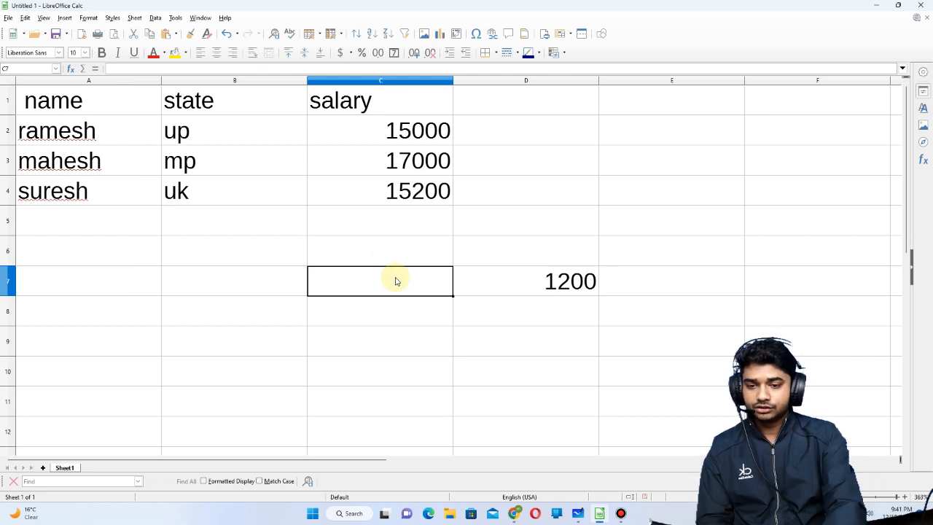
pyautogui.write('=sum')
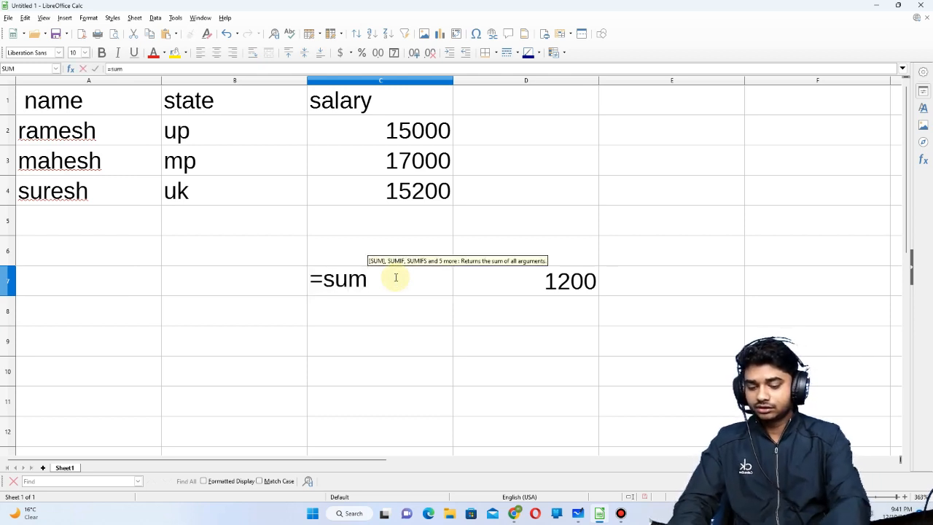
pyautogui.write('(132+')
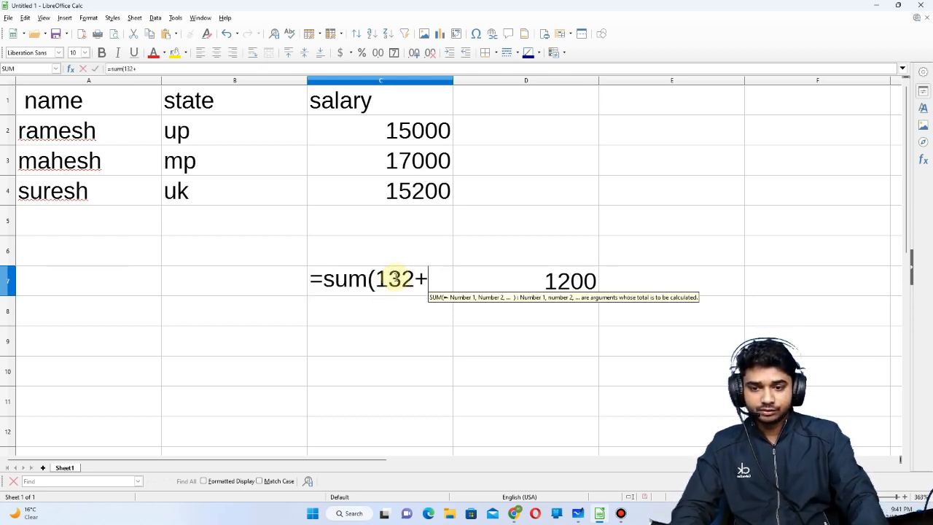
pyautogui.press('BackSpace')
pyautogui.press('BackSpace')
pyautogui.write('+12')
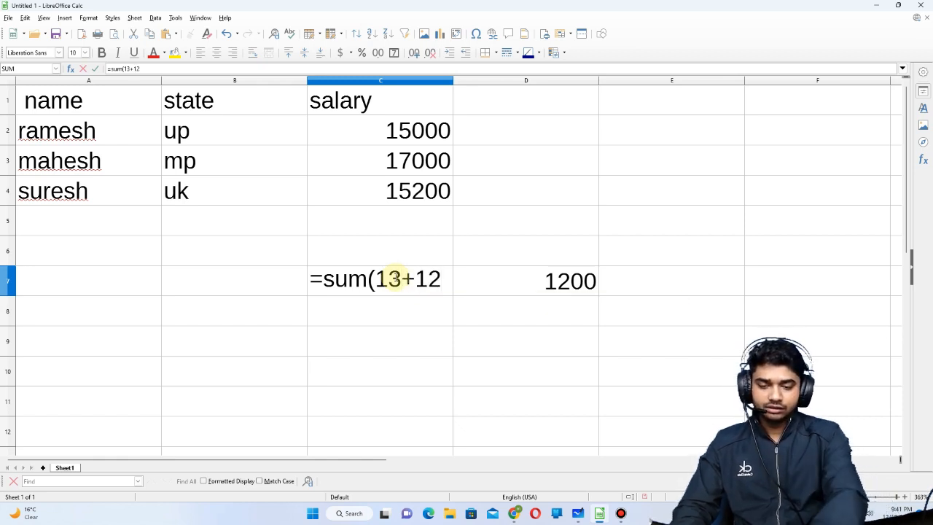
pyautogui.write(')')
pyautogui.press('Return')
# Step: Show the formula in cell C7 instead of its result and widen column C enough to fit it
pyautogui.click(396, 279)
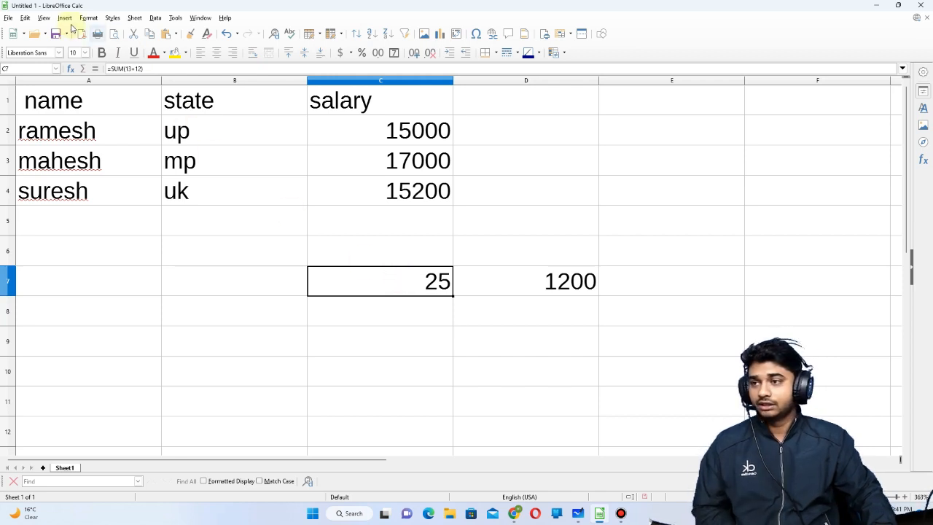
pyautogui.click(44, 18)
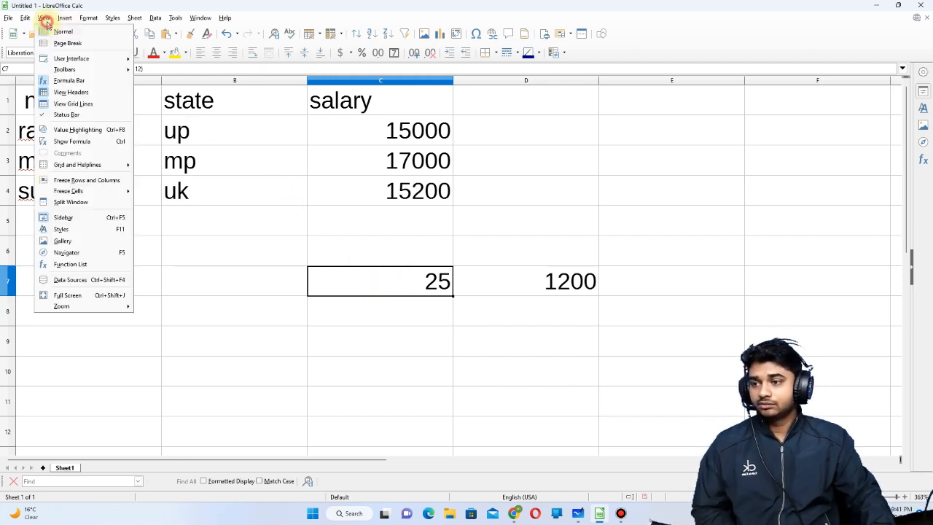
pyautogui.click(71, 141)
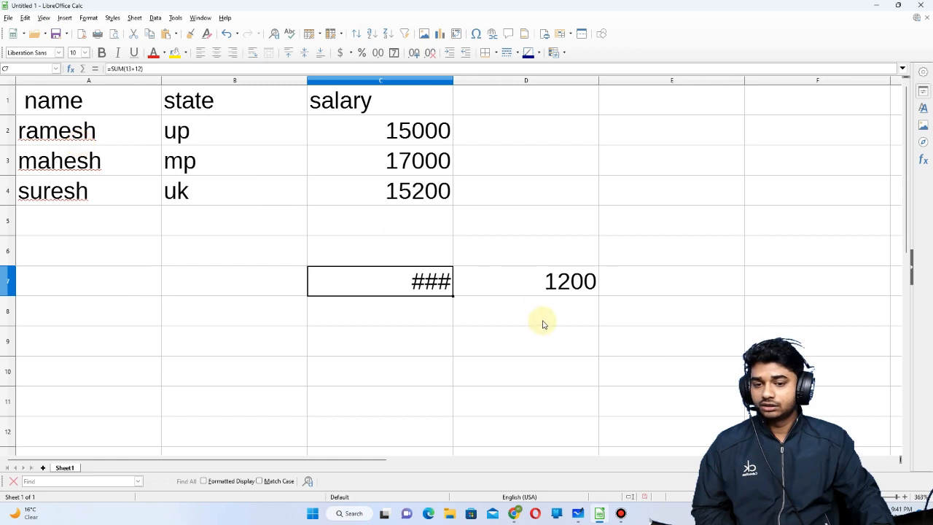
pyautogui.moveTo(453, 84); pyautogui.dragTo(413, 80)
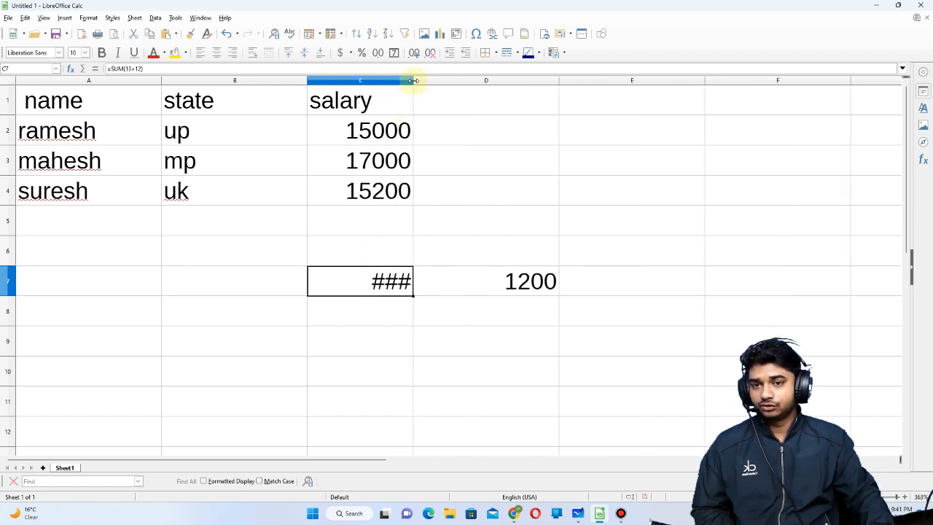
pyautogui.moveTo(414, 87); pyautogui.dragTo(528, 87)
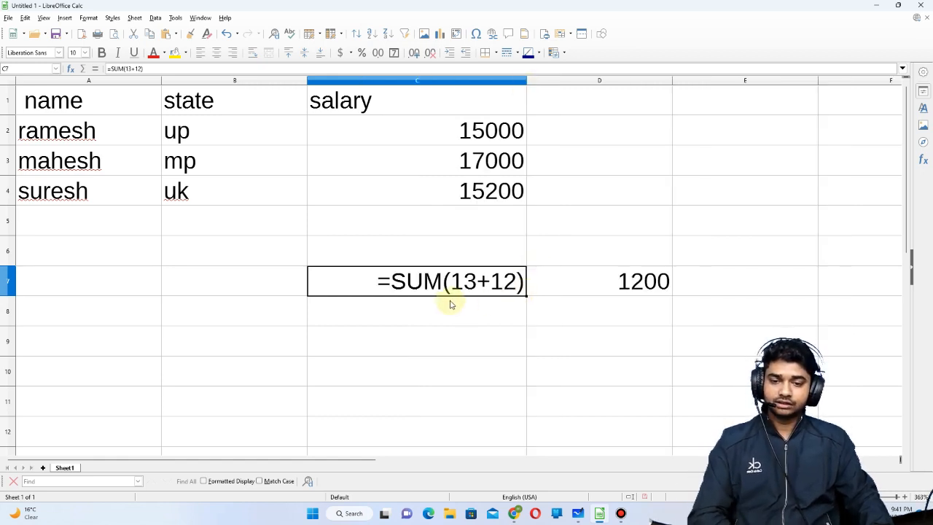
# Step: Turn off formula display and view the Freeze Cells options without applying one
pyautogui.click(43, 17)
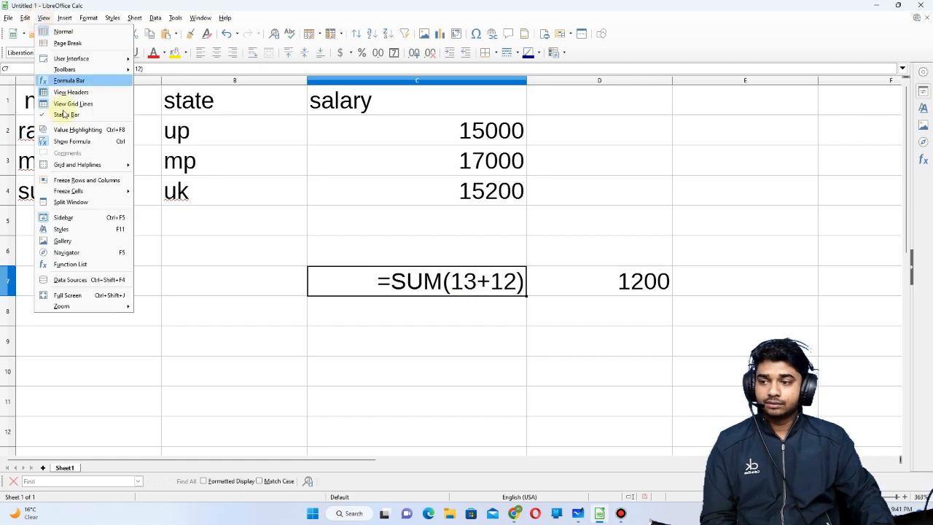
pyautogui.click(73, 143)
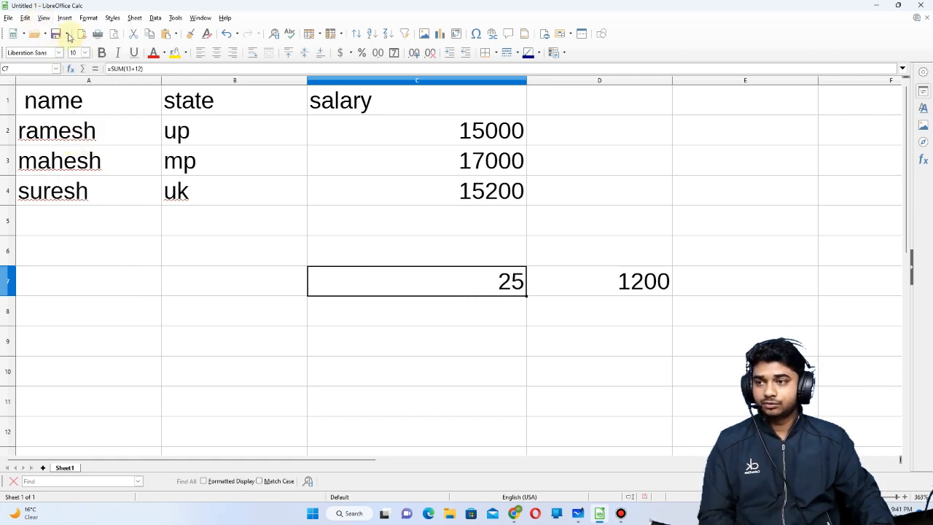
pyautogui.click(40, 18)
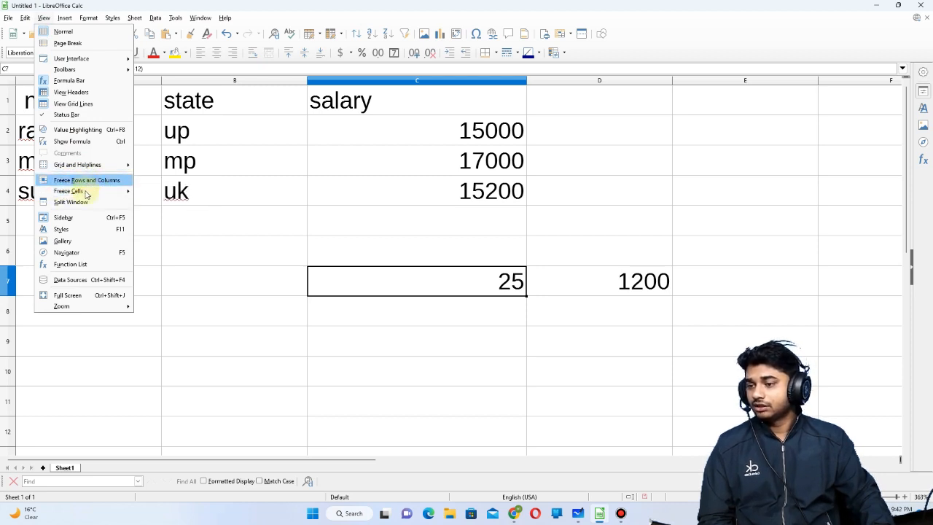
pyautogui.moveTo(81, 195)
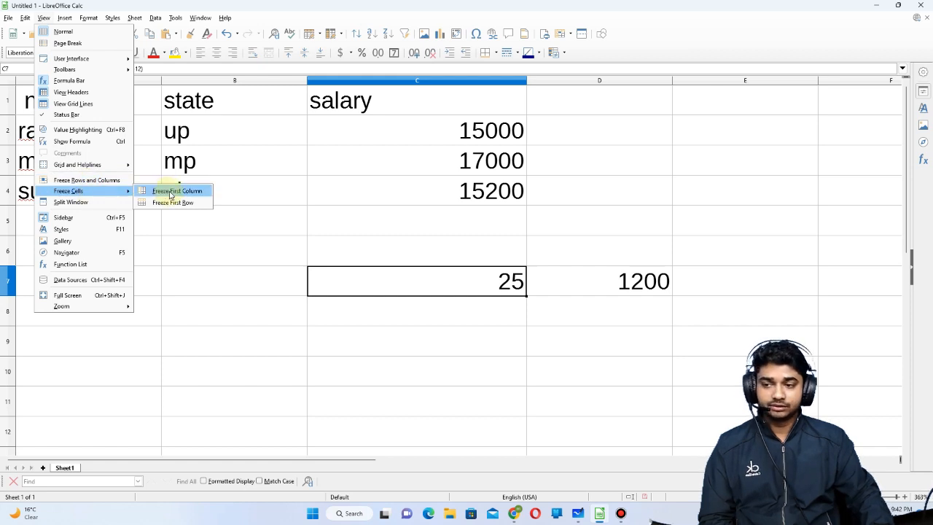
pyautogui.click(229, 222)
# Step: Clear the contents of cells C7:E7 and select cell A5
pyautogui.moveTo(677, 290); pyautogui.dragTo(452, 290)
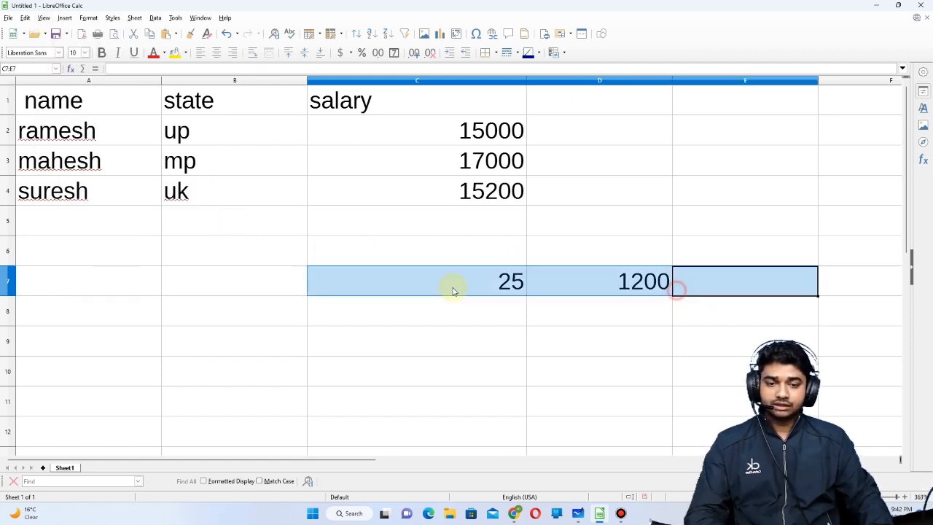
pyautogui.press('Delete')
pyautogui.click(116, 226)
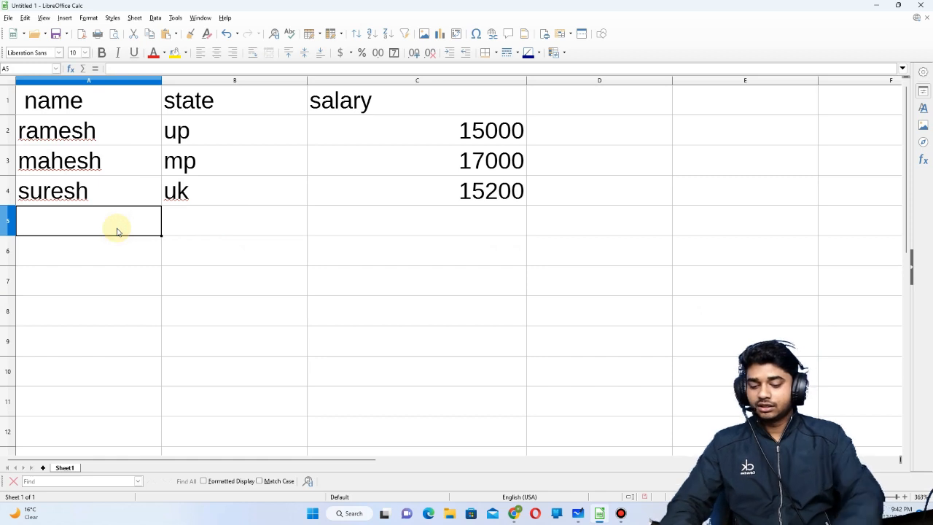
# Step: Move down column A to cell A20 to check whether the header row stays in view
pyautogui.press('Down')
pyautogui.press('Down')
pyautogui.press('Down')
pyautogui.press('Down')
pyautogui.press('Down')
pyautogui.press('Down')
pyautogui.press('Down')
pyautogui.press('Down')
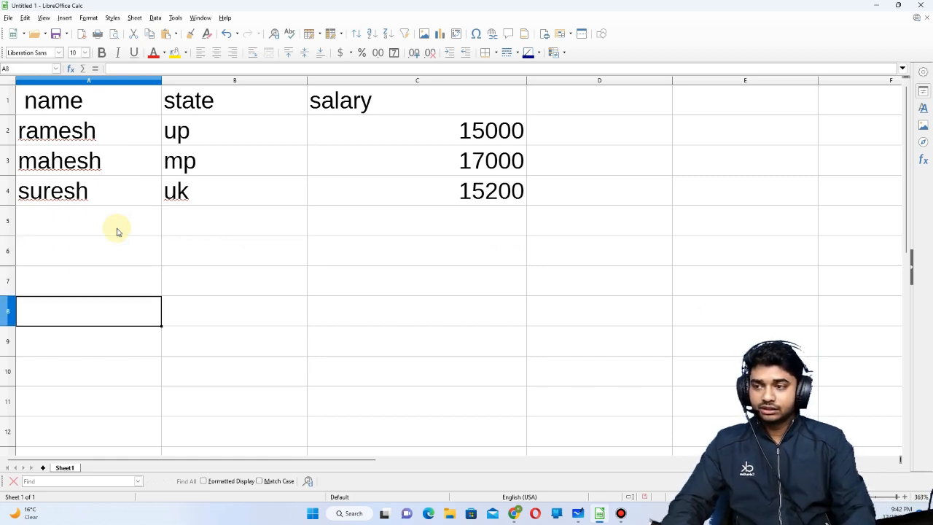
pyautogui.press('Down')
pyautogui.press('Down')
pyautogui.press('Down')
pyautogui.press('Down')
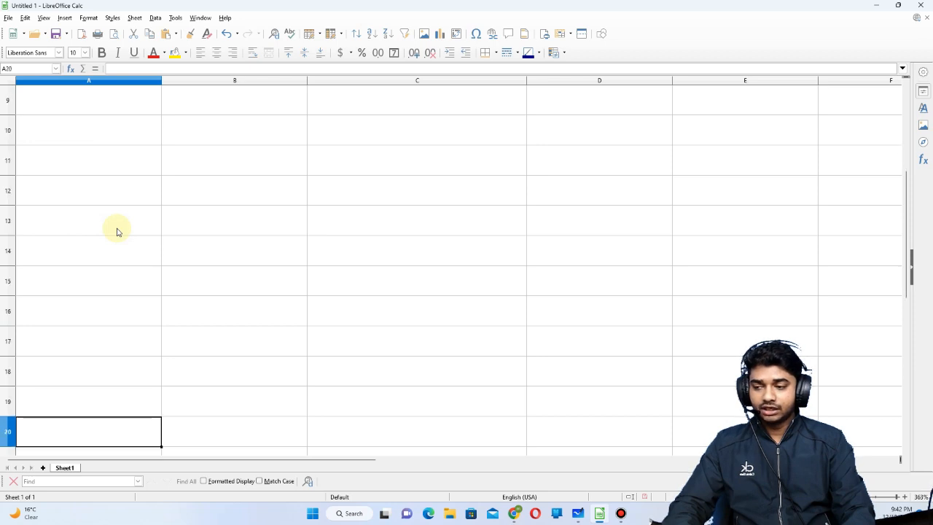
# Step: Move through the empty cells of rows 15 to 18 across columns A to D, ending at A17
pyautogui.press('Up')
pyautogui.press('Up')
pyautogui.press('Up')
pyautogui.press('Up')
pyautogui.press('Up')
pyautogui.press('Right')
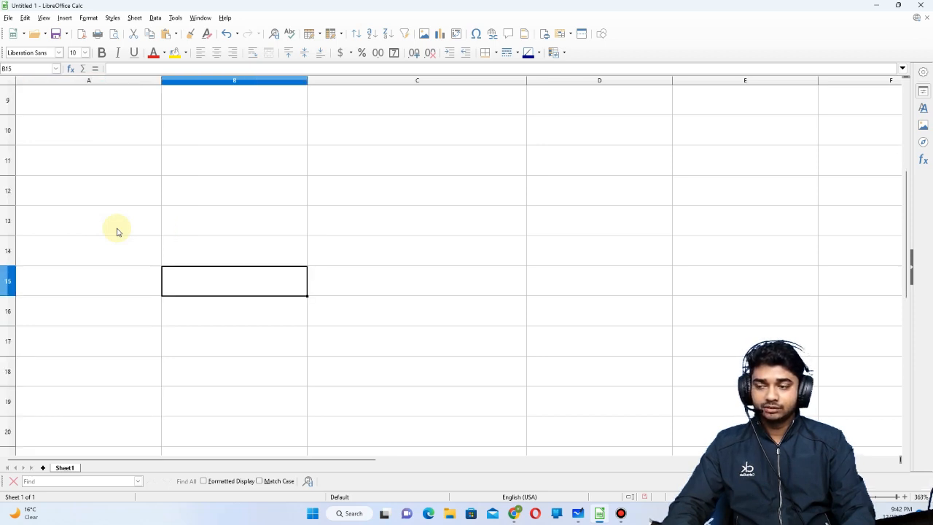
pyautogui.press('Down')
pyautogui.press('Left')
pyautogui.press('Down')
pyautogui.press('Right')
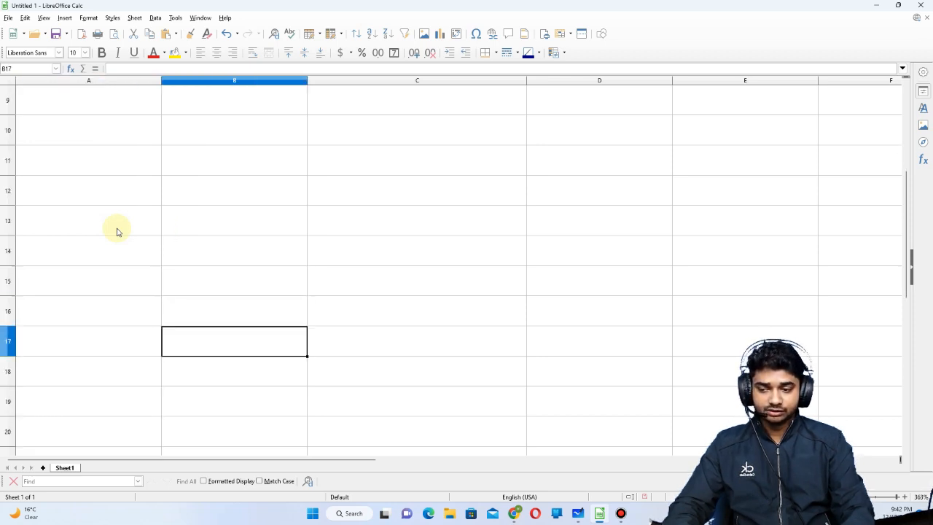
pyautogui.press('Right')
pyautogui.press('Down')
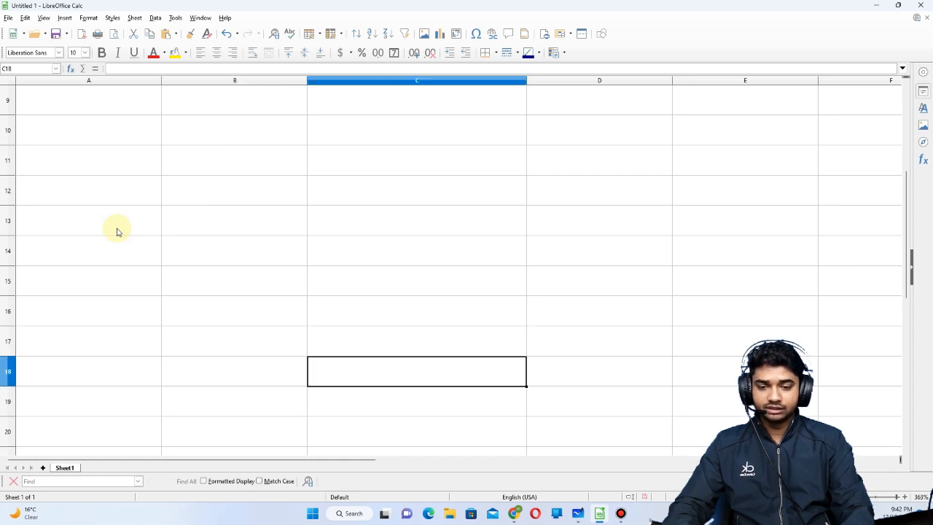
pyautogui.press('Right')
pyautogui.press('Up')
pyautogui.press('Left')
pyautogui.press('Left')
pyautogui.press('Left')
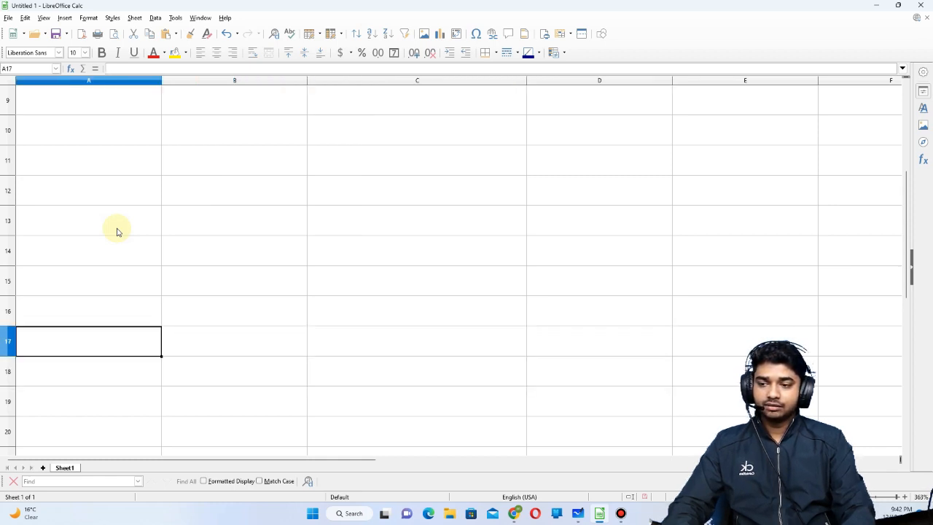
# Step: Return up column A to the name heading in cell A1
pyautogui.press('Up')
pyautogui.press('Up')
pyautogui.press('Up')
pyautogui.press('Up')
pyautogui.press('Up')
pyautogui.press('Up')
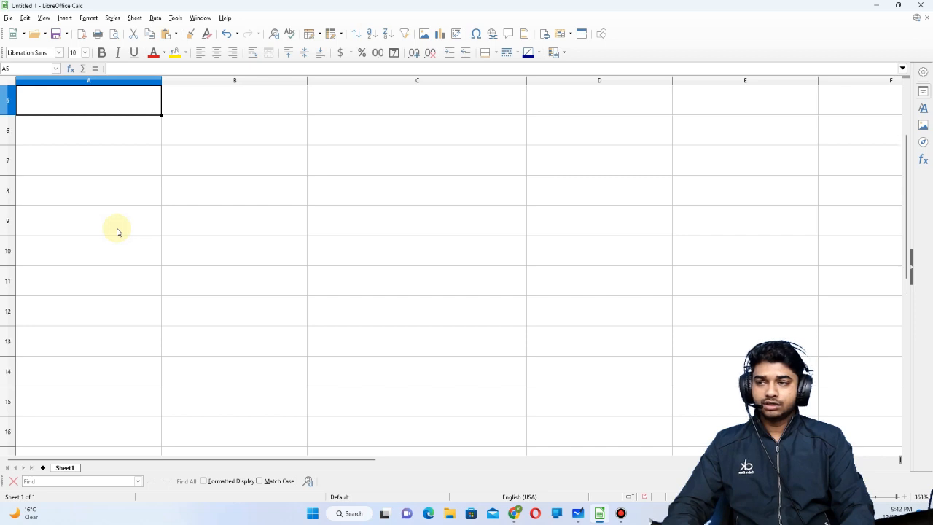
pyautogui.press('Up')
pyautogui.press('Up')
pyautogui.press('Up')
pyautogui.press('Up')
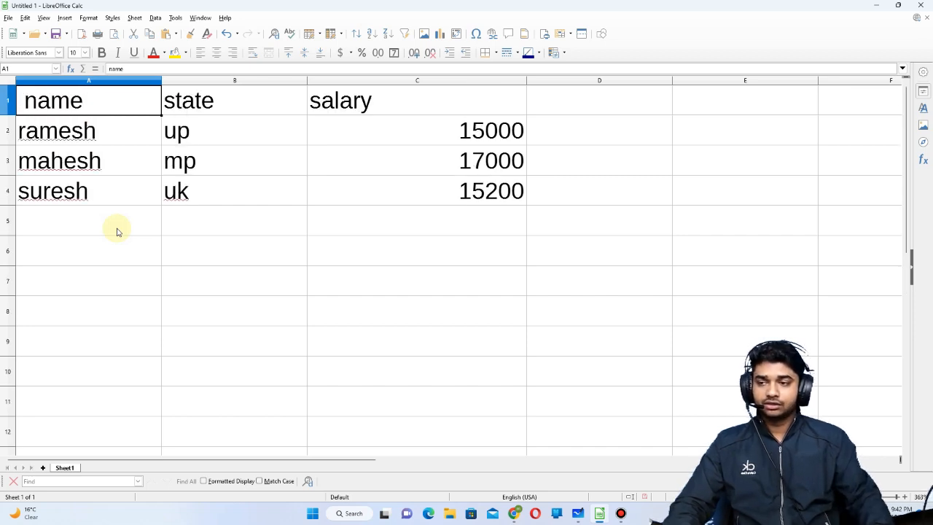
# Step: Select the header cells A1:D1, freeze the first row, and select cell A5
pyautogui.moveTo(135, 97); pyautogui.dragTo(589, 110)
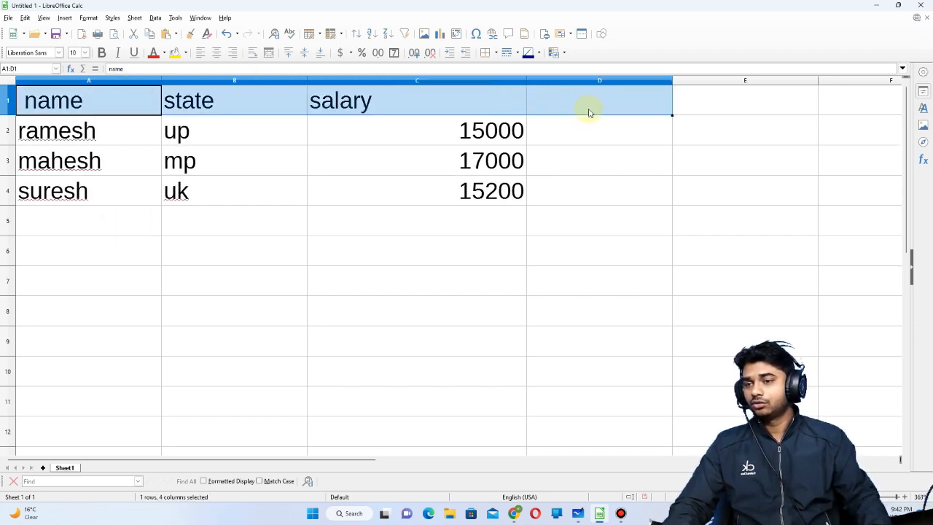
pyautogui.click(67, 18)
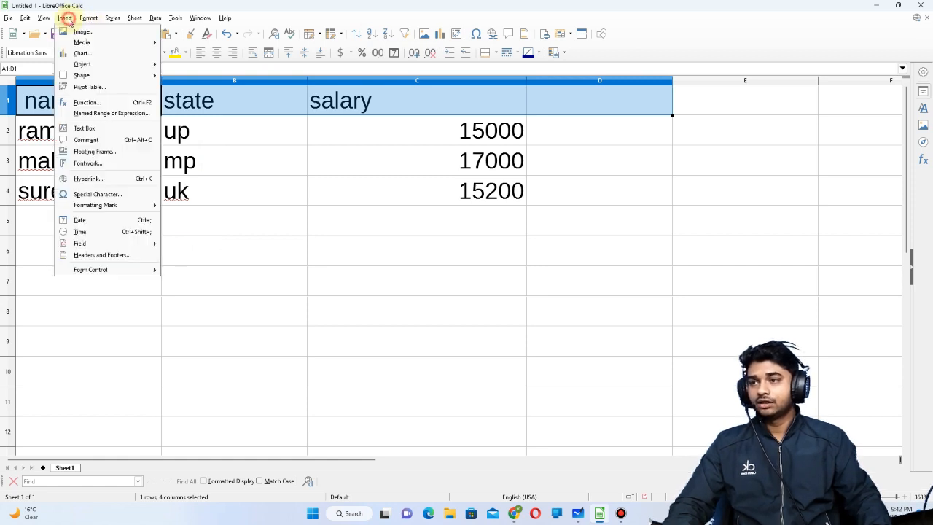
pyautogui.moveTo(44, 17)
pyautogui.moveTo(70, 192)
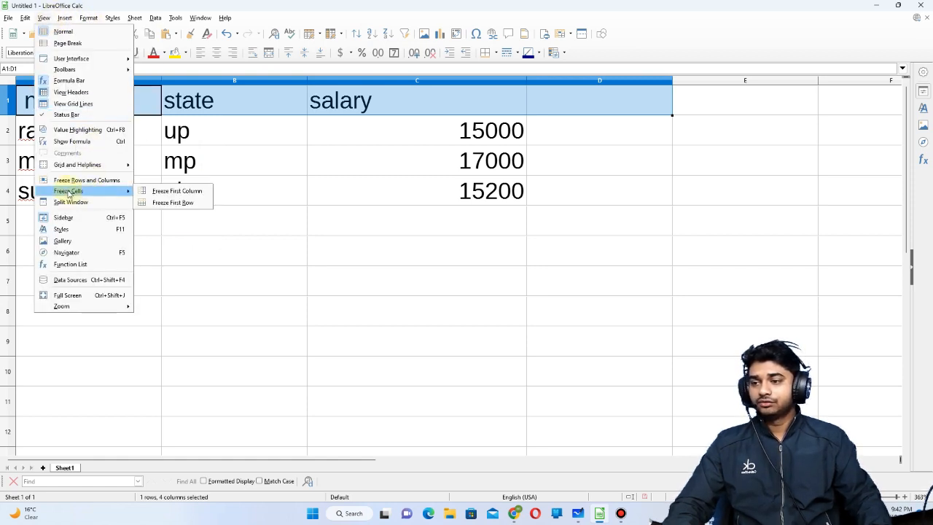
pyautogui.click(181, 203)
pyautogui.click(98, 226)
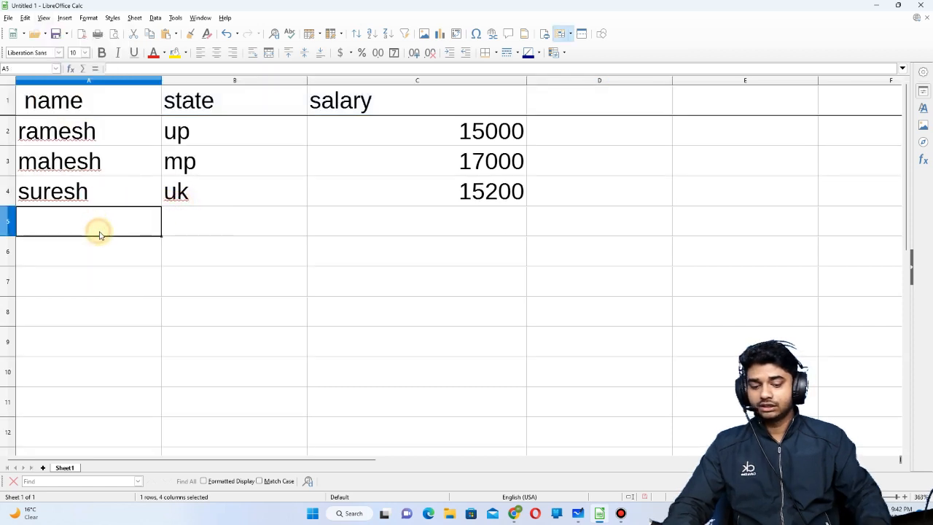
# Step: Move down column A from A5 past row 19 to check whether the frozen header row stays in view
pyautogui.press('Down')
pyautogui.press('Down')
pyautogui.press('Down')
pyautogui.press('Down')
pyautogui.press('Down')
pyautogui.press('Down')
pyautogui.press('Down')
pyautogui.press('Down')
pyautogui.press('Down')
pyautogui.press('Down')
pyautogui.press('Down')
pyautogui.press('Down')
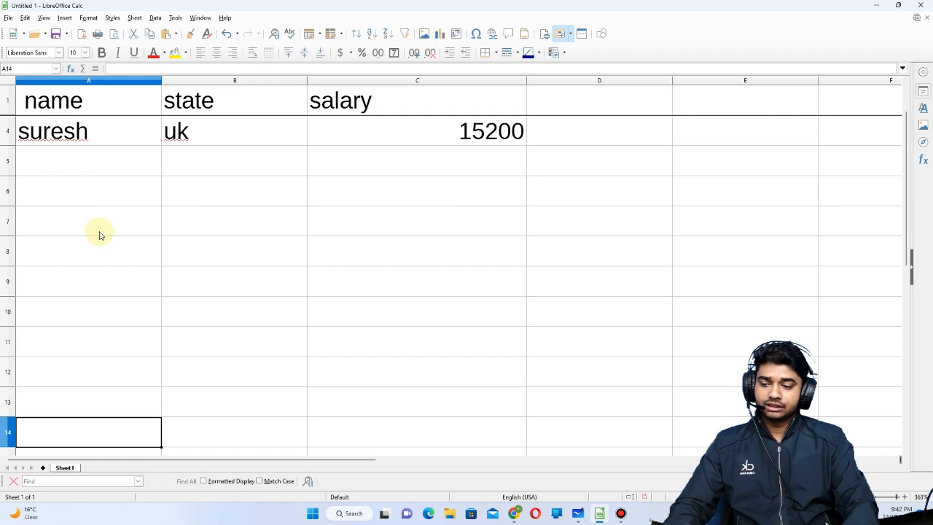
# Step: Return up column A to the first data rows and finish on cell A6
pyautogui.press('Up')
pyautogui.press('Up')
pyautogui.press('Up')
pyautogui.press('Up')
pyautogui.press('Up')
pyautogui.press('Up')
pyautogui.press('Up')
pyautogui.press('Up')
pyautogui.press('Up')
pyautogui.press('Up')
pyautogui.press('Up')
pyautogui.press('Up')
pyautogui.press('Up')
pyautogui.press('Up')
pyautogui.press('Up')
pyautogui.press('Up')
pyautogui.press('Up')
pyautogui.press('Up')
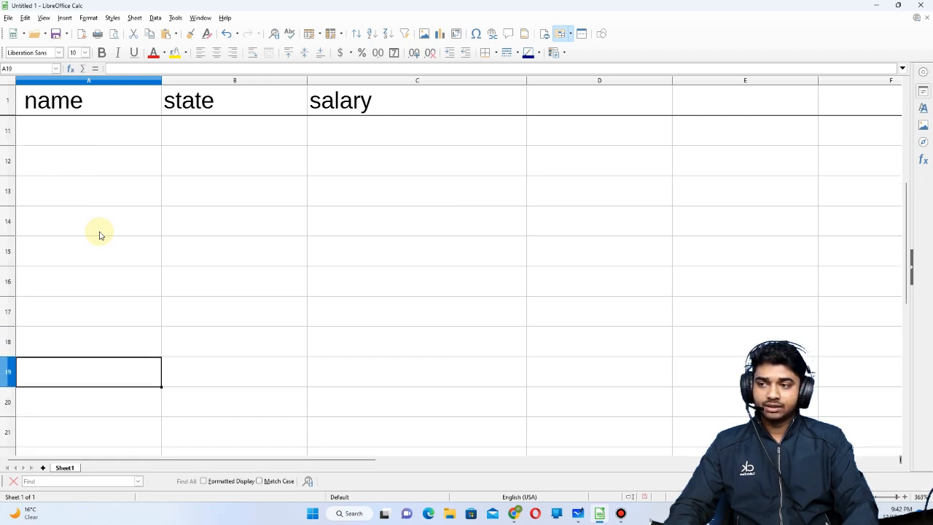
pyautogui.press('Up')
pyautogui.press('Down')
pyautogui.press('Down')
pyautogui.press('Down')
pyautogui.press('Down')
pyautogui.press('Down')
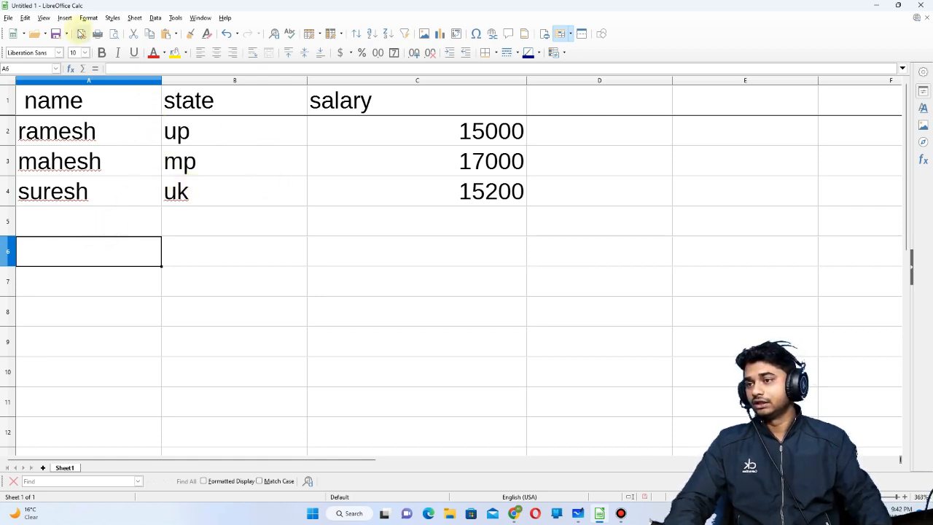
# Step: Move right along row 4 past column I to check whether the name column stays in view
pyautogui.click(140, 178)
pyautogui.press('Right')
pyautogui.press('Right')
pyautogui.press('Right')
pyautogui.press('Right')
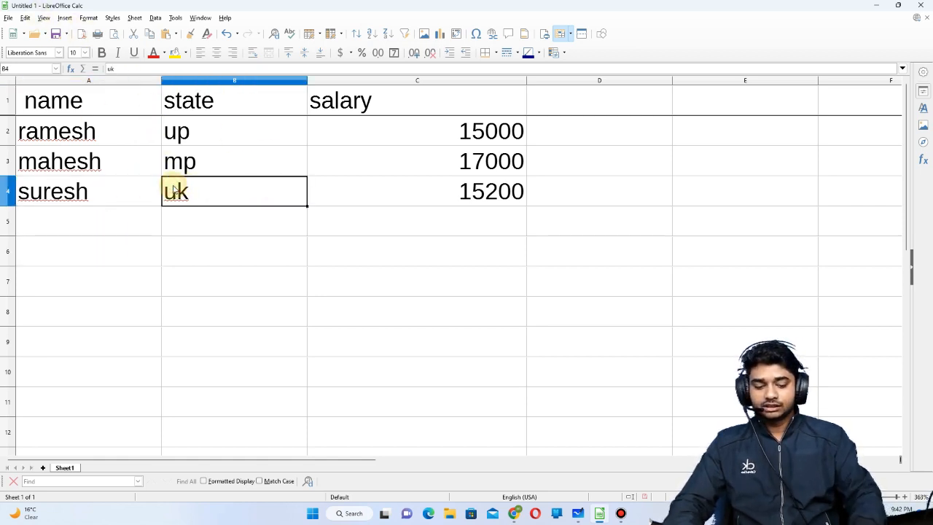
pyautogui.press('Right')
pyautogui.press('Right')
pyautogui.press('Right')
pyautogui.press('Right')
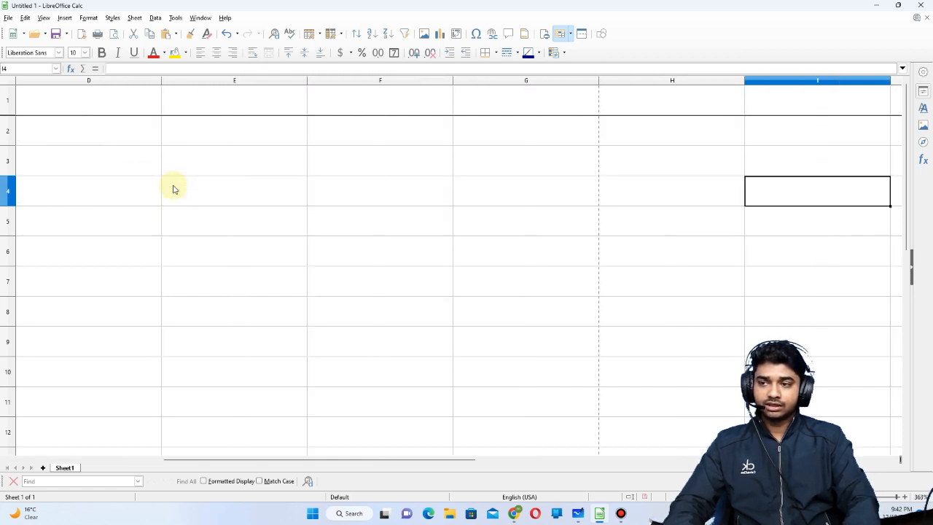
# Step: Return left along row 4 to cell A4
pyautogui.press('Left')
pyautogui.press('Left')
pyautogui.press('Left')
pyautogui.press('Left')
pyautogui.press('Left')
pyautogui.press('Left')
pyautogui.press('Left')
pyautogui.press('Left')
pyautogui.press('Left')
pyautogui.press('Left')
pyautogui.press('Left')
pyautogui.press('Left')
pyautogui.press('Left')
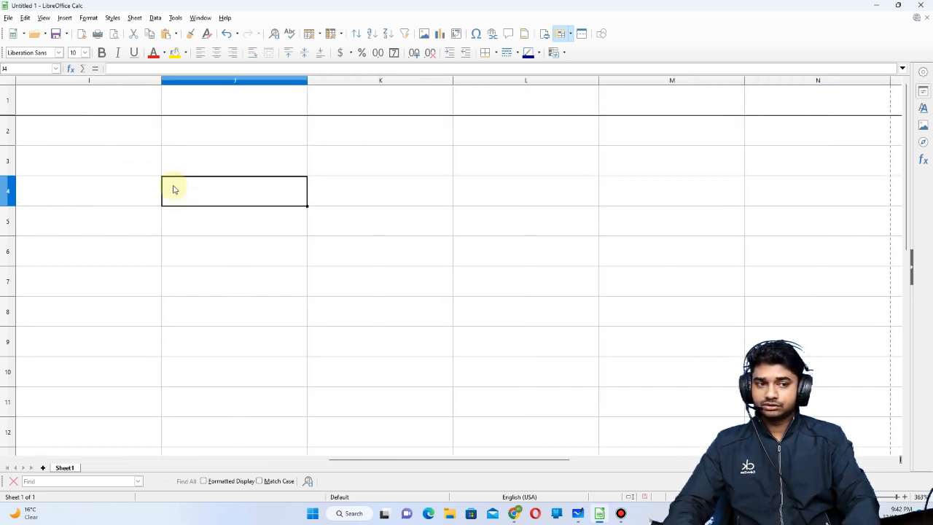
# Step: Freeze the first column of the sheet
pyautogui.click(44, 17)
pyautogui.click(88, 190)
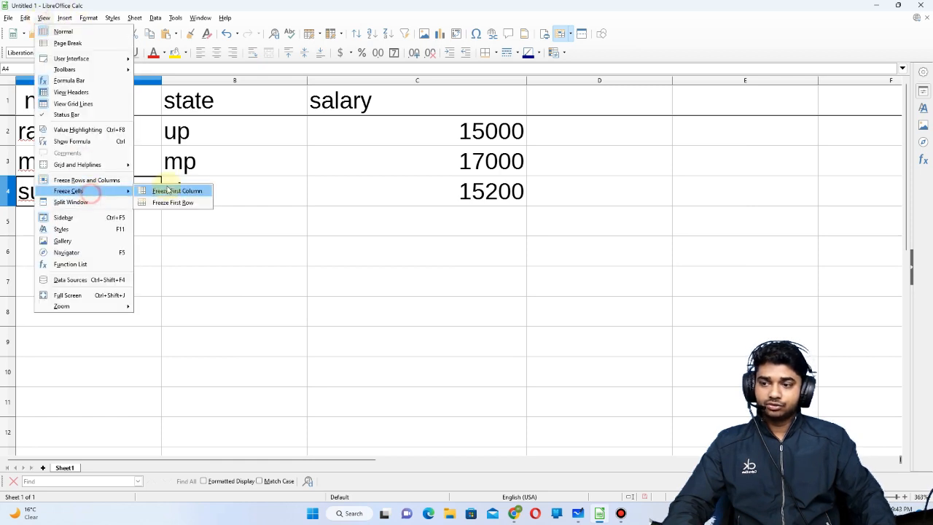
pyautogui.click(179, 191)
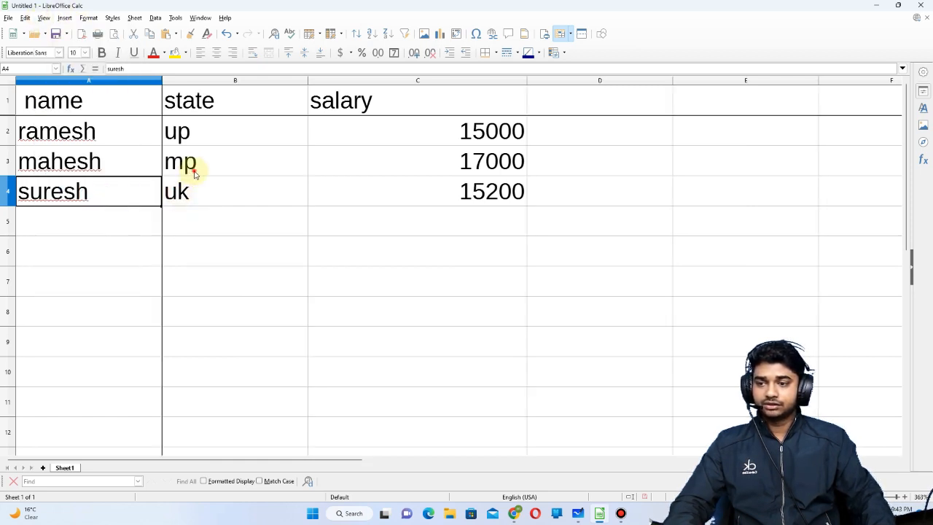
# Step: Move right from cell B4 along row 4 to column N and back to A4, checking the frozen name column
pyautogui.click(195, 172)
pyautogui.click(226, 200)
pyautogui.press('Right')
pyautogui.press('Right')
pyautogui.press('Right')
pyautogui.press('Right')
pyautogui.press('Right')
pyautogui.press('Right')
pyautogui.press('Right')
pyautogui.press('Right')
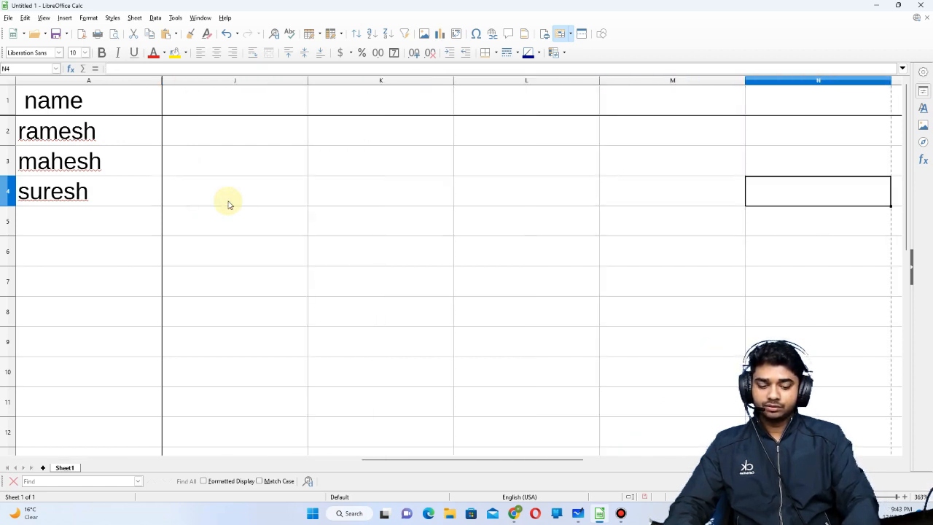
pyautogui.press('Left')
pyautogui.press('Left')
pyautogui.press('Left')
pyautogui.press('Left')
pyautogui.press('Left')
pyautogui.press('Home')
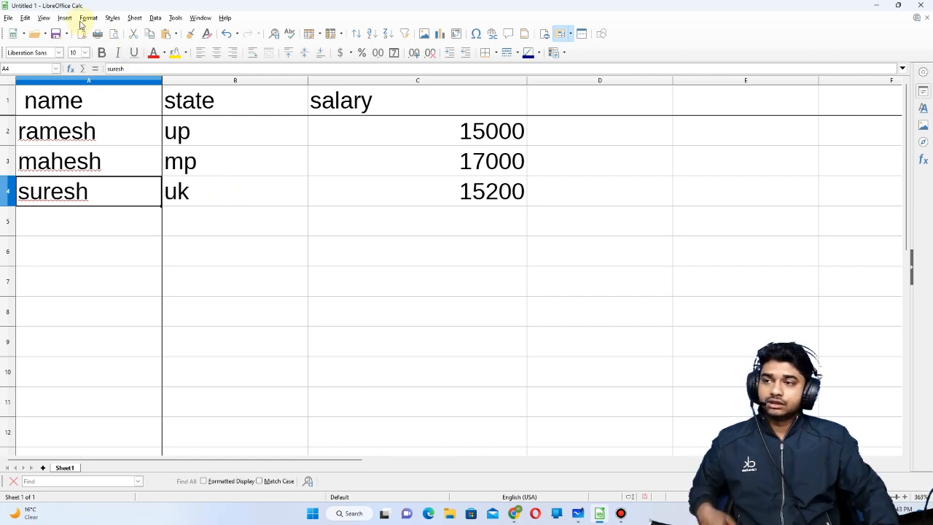
# Step: Split the sheet window into panes and scroll the lower pane to show row 1 again
pyautogui.click(45, 19)
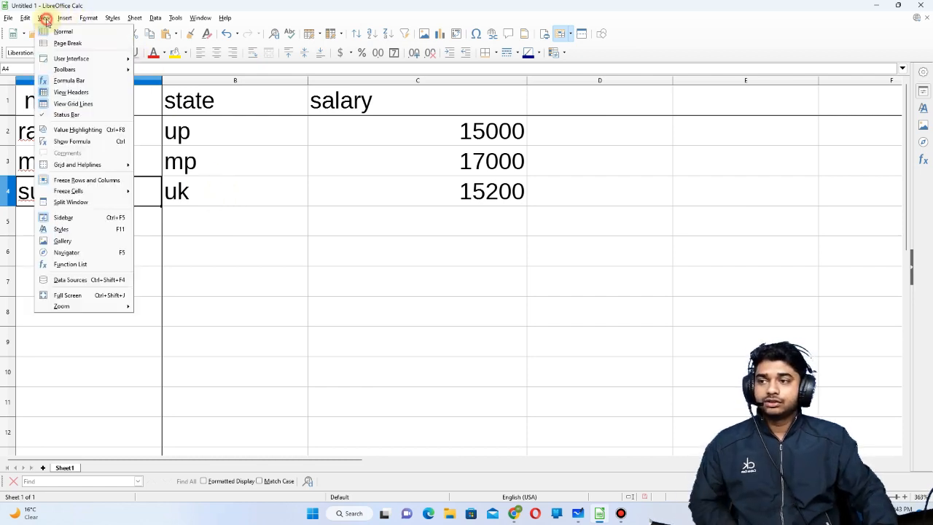
pyautogui.click(97, 204)
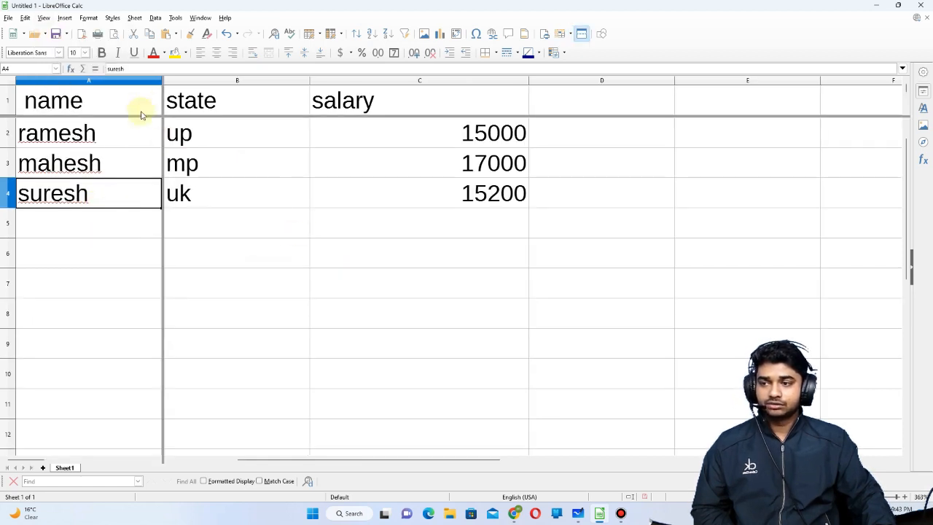
pyautogui.scroll(1, 160, 153)
pyautogui.scroll(-2, 204, 246)
pyautogui.scroll(2, 134, 167)
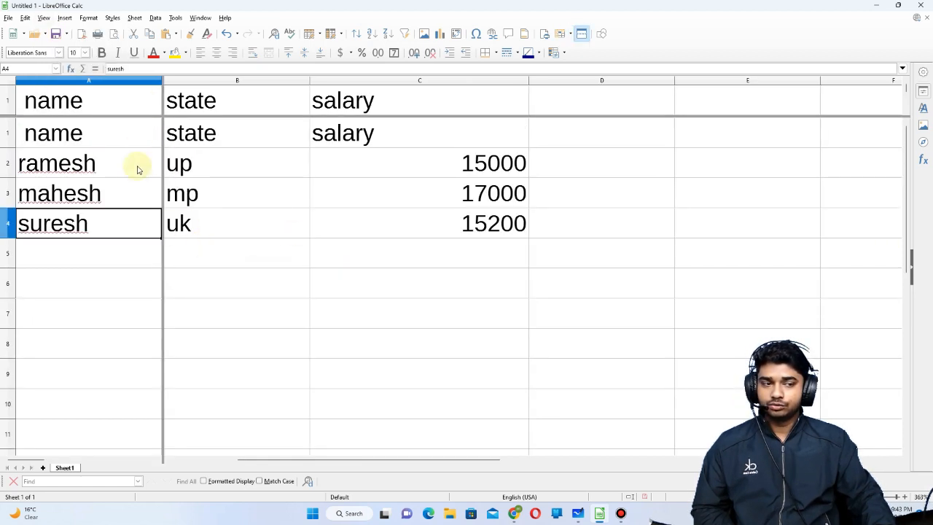
# Step: Remove the window split from the sheet
pyautogui.click(43, 18)
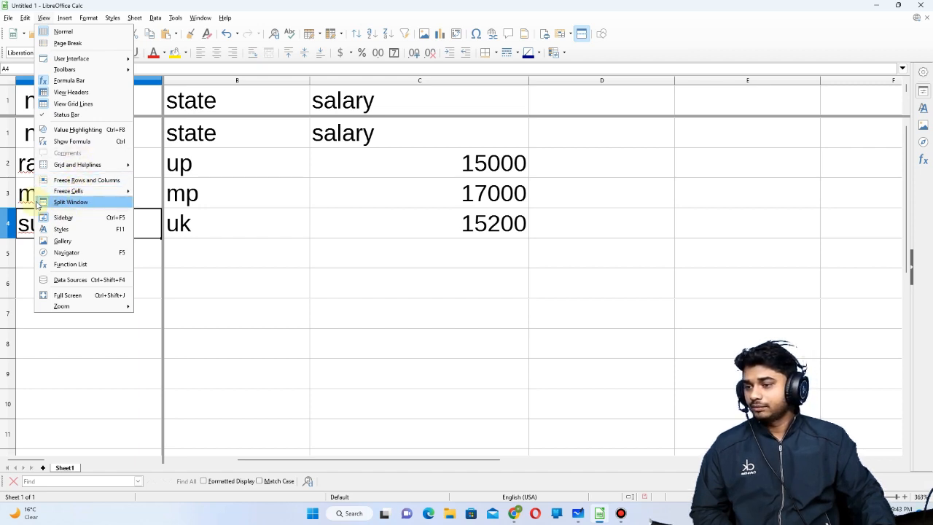
pyautogui.click(71, 202)
pyautogui.click(44, 18)
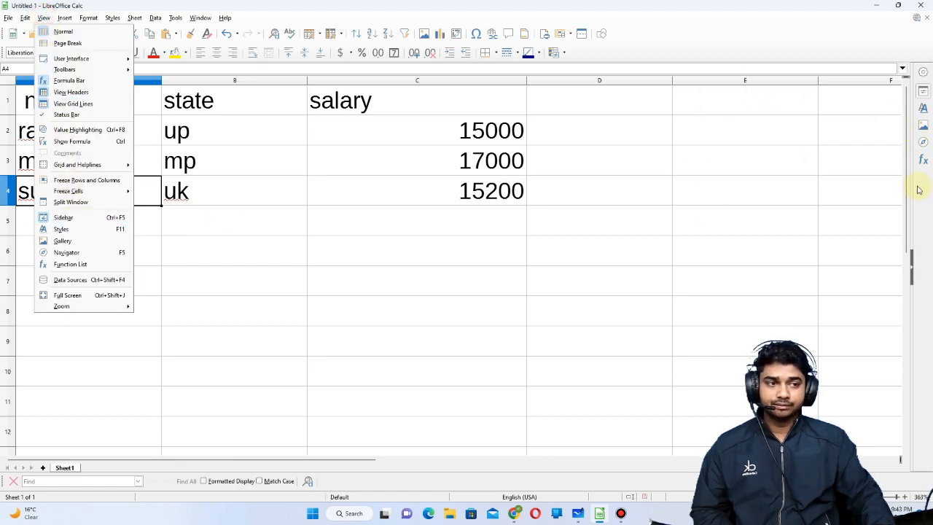
pyautogui.click(922, 125)
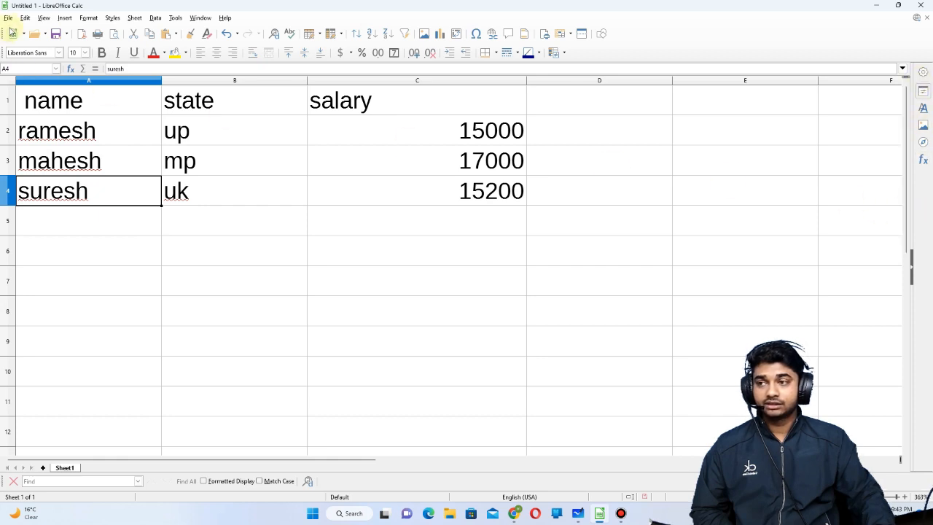
# Step: Hide the sidebar and show it again
pyautogui.click(40, 20)
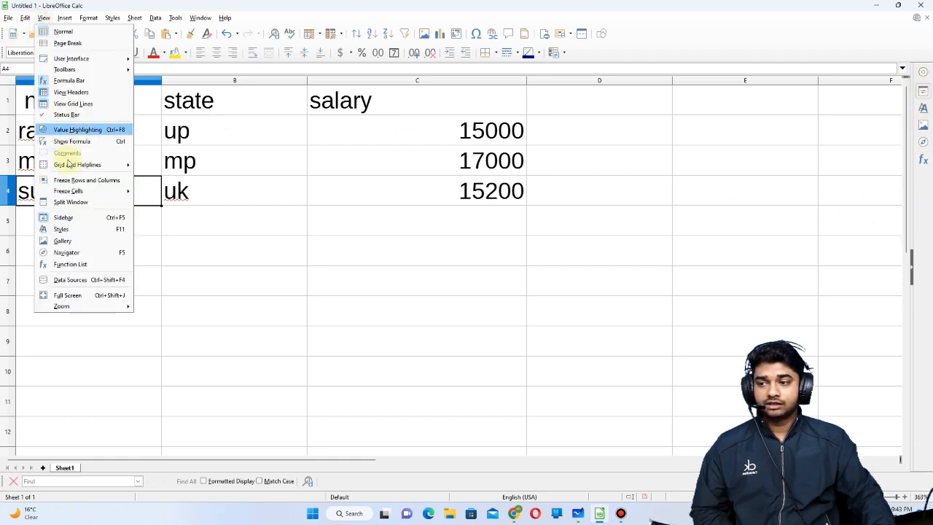
pyautogui.click(69, 216)
pyautogui.click(44, 17)
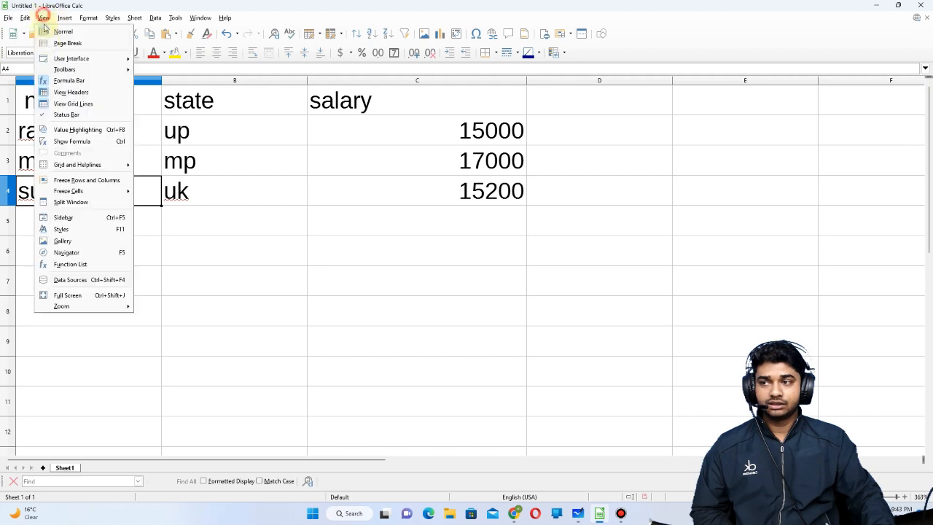
pyautogui.click(62, 217)
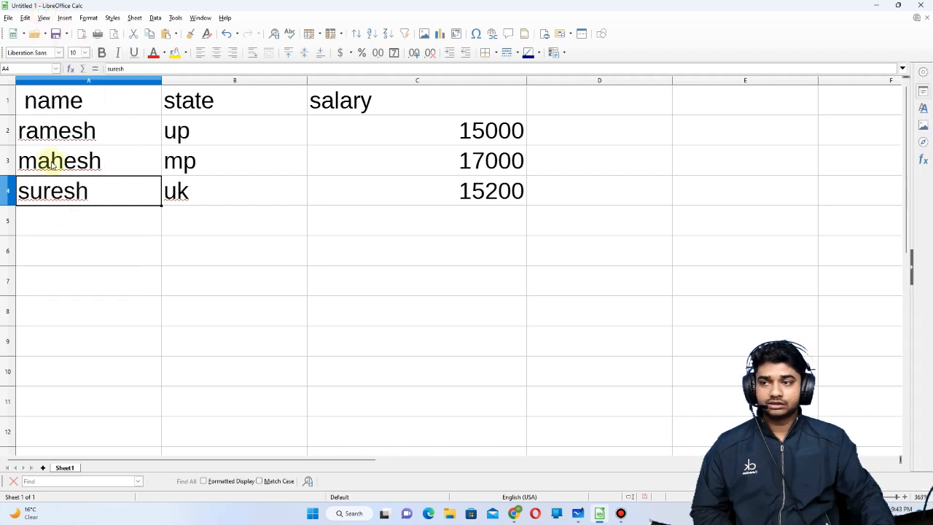
# Step: Open the Gallery, choose the Environment theme and insert the bee picture onto the sheet
pyautogui.click(44, 18)
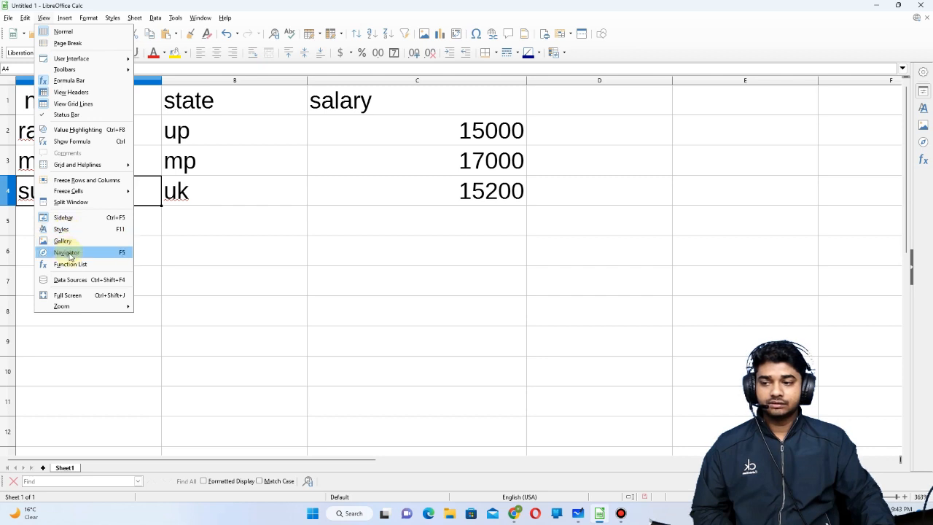
pyautogui.click(923, 110)
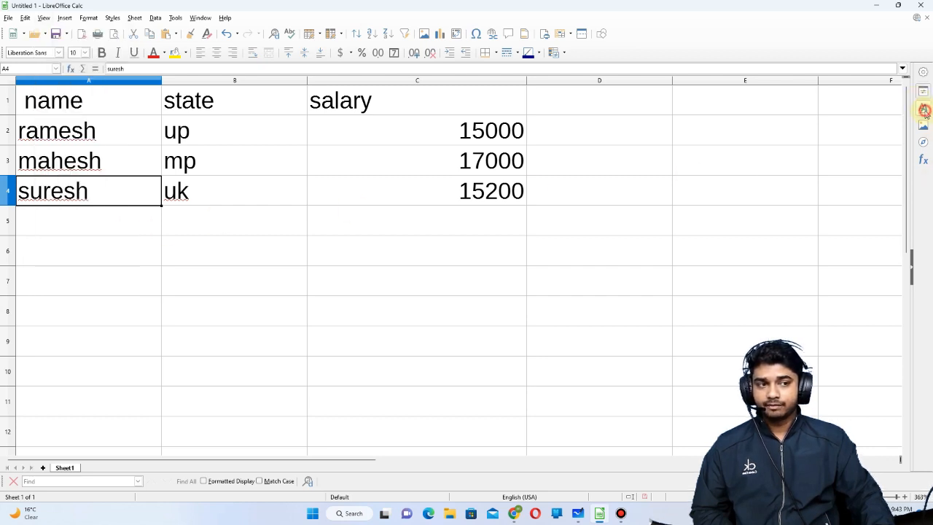
pyautogui.click(924, 109)
pyautogui.click(923, 126)
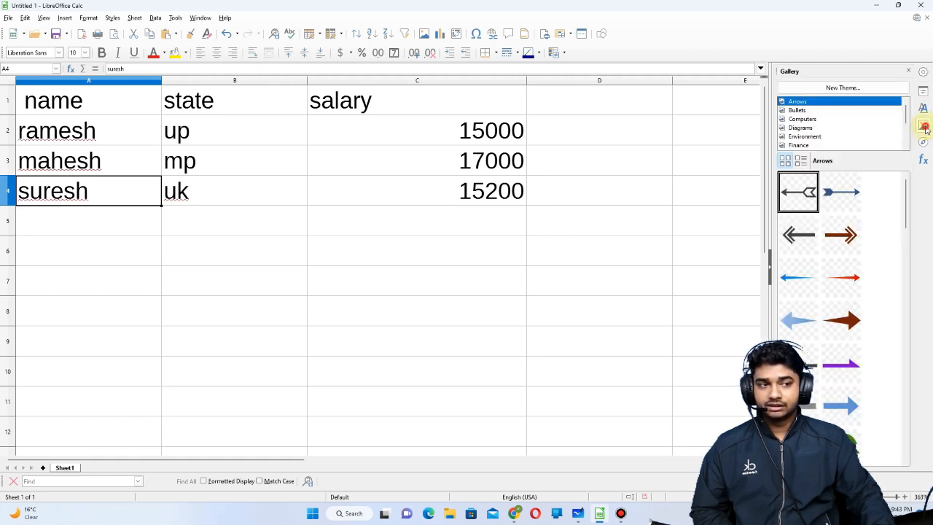
pyautogui.click(923, 126)
pyautogui.click(923, 126)
pyautogui.click(802, 136)
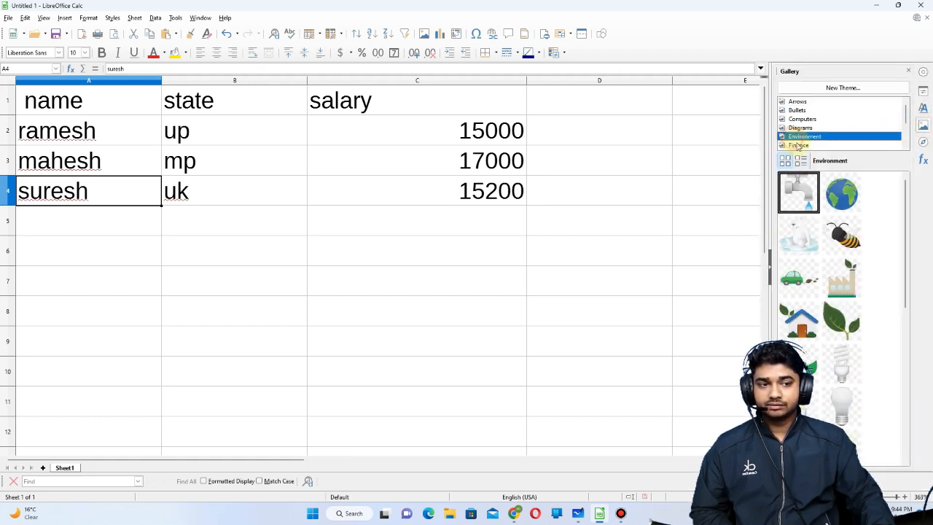
pyautogui.moveTo(842, 233); pyautogui.dragTo(377, 208)
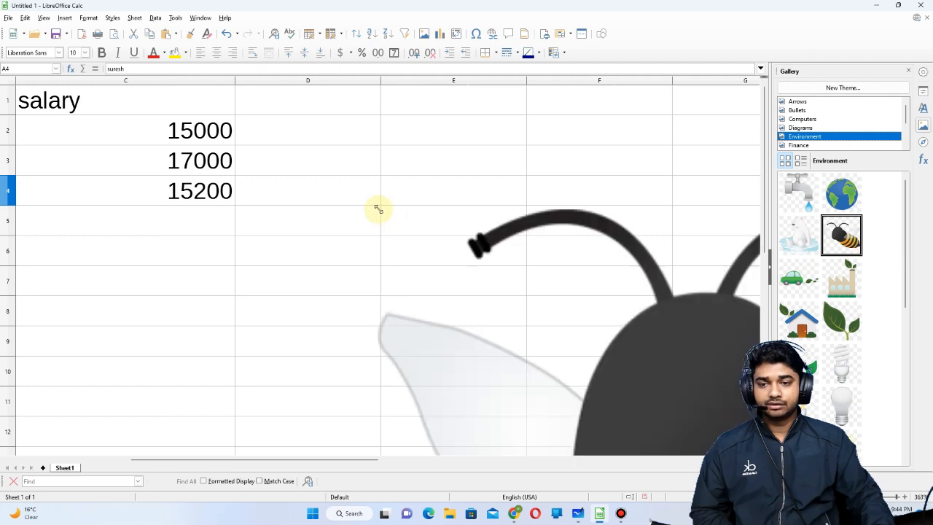
# Step: Shrink the bee picture and place it in column D around rows 3 to 5, and add the green car picture at cell F6
pyautogui.moveTo(678, 292); pyautogui.dragTo(208, 201)
pyautogui.moveTo(506, 147); pyautogui.dragTo(507, 136)
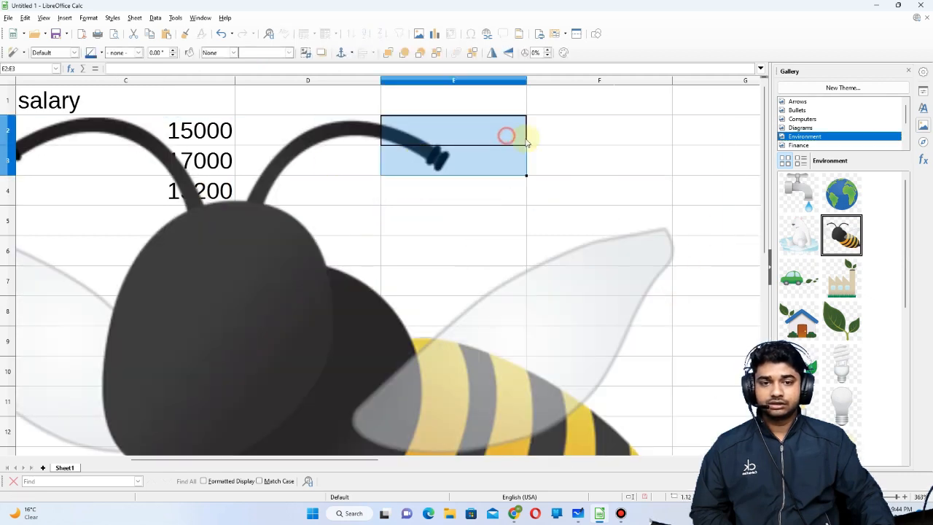
pyautogui.click(309, 258)
pyautogui.moveTo(711, 117); pyautogui.dragTo(327, 222)
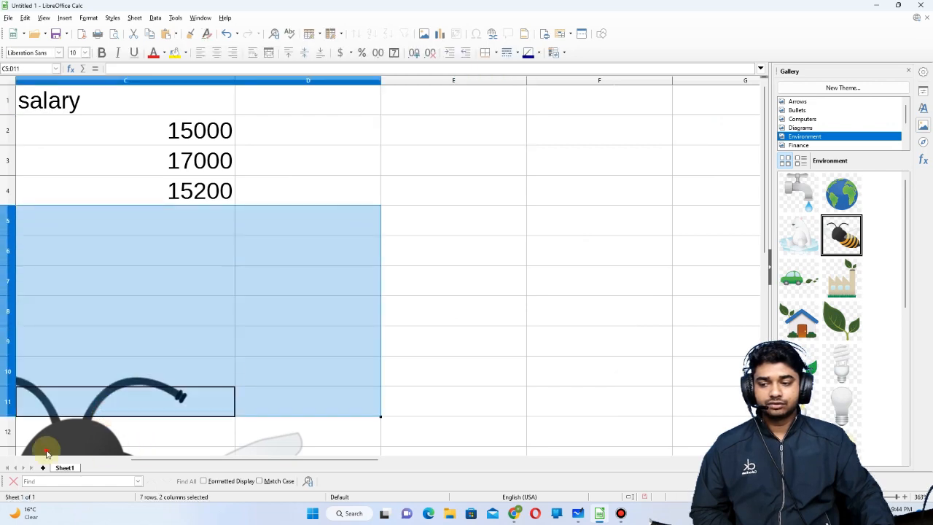
pyautogui.moveTo(57, 440); pyautogui.dragTo(334, 210)
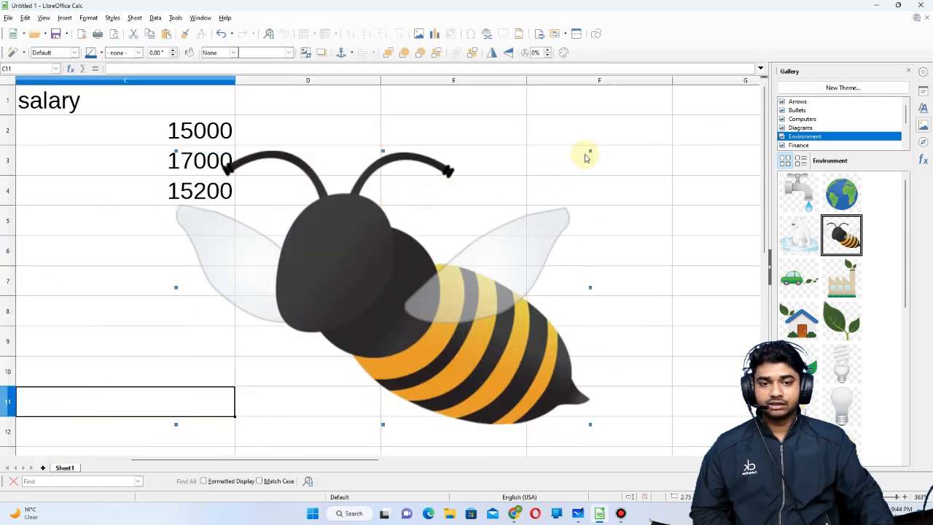
pyautogui.moveTo(591, 150); pyautogui.dragTo(337, 184)
pyautogui.moveTo(798, 277); pyautogui.dragTo(587, 242)
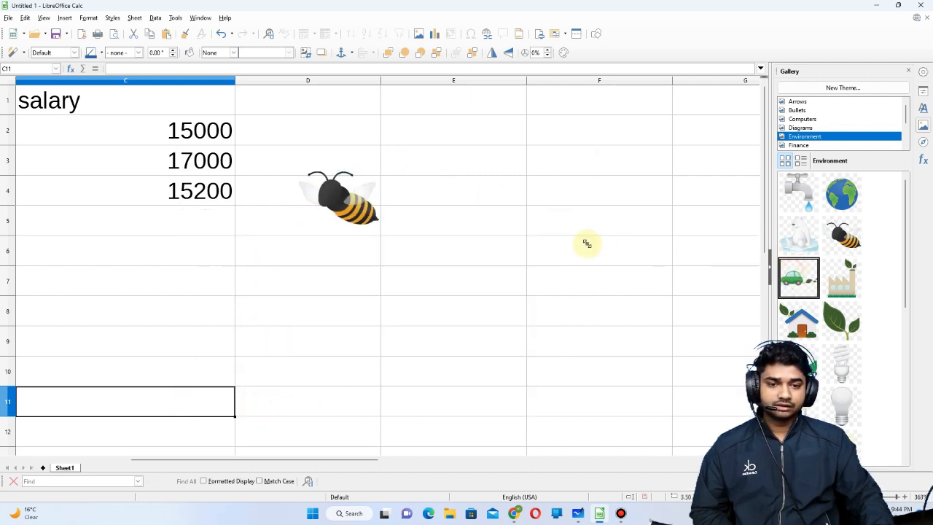
# Step: Open the Functions list and look through the last used functions, including AVERAGE and MAX
pyautogui.click(922, 144)
pyautogui.click(921, 159)
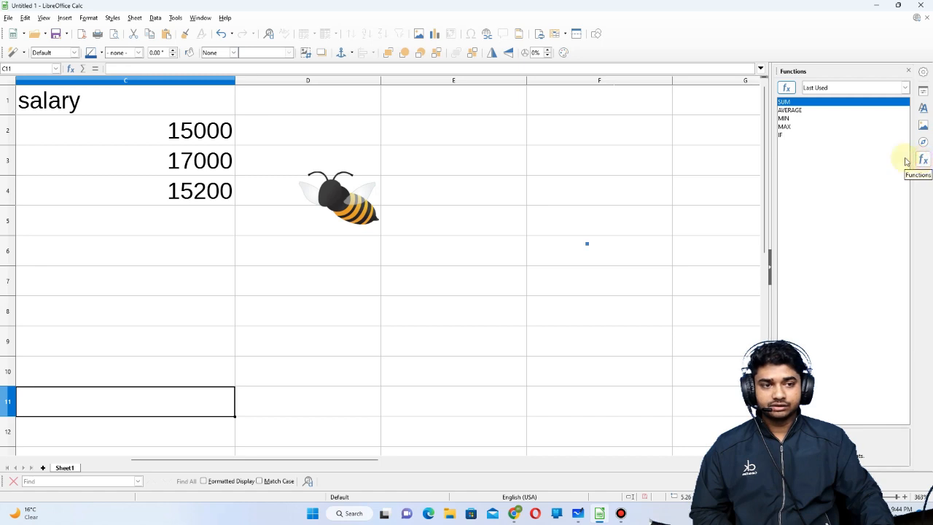
pyautogui.click(790, 110)
pyautogui.click(791, 127)
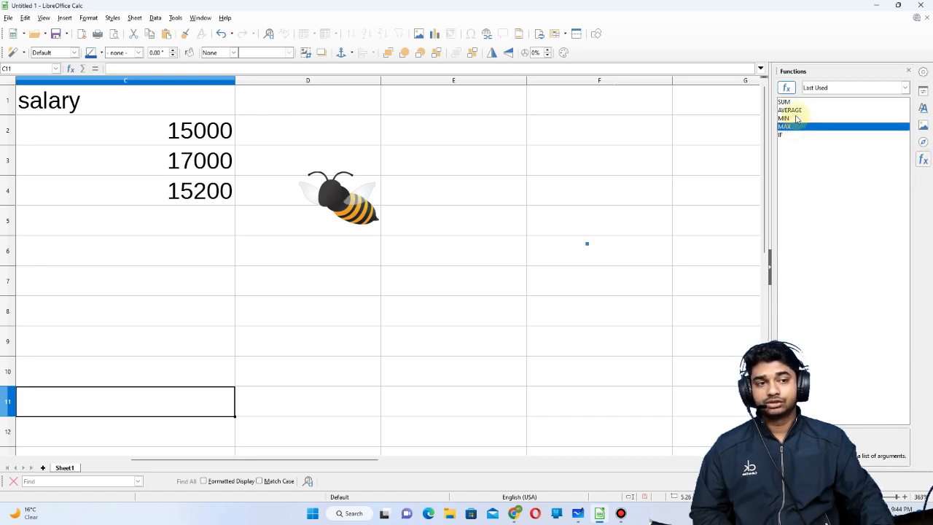
pyautogui.click(793, 110)
# Step: Show the Mathematical functions and look through the other function categories
pyautogui.click(826, 89)
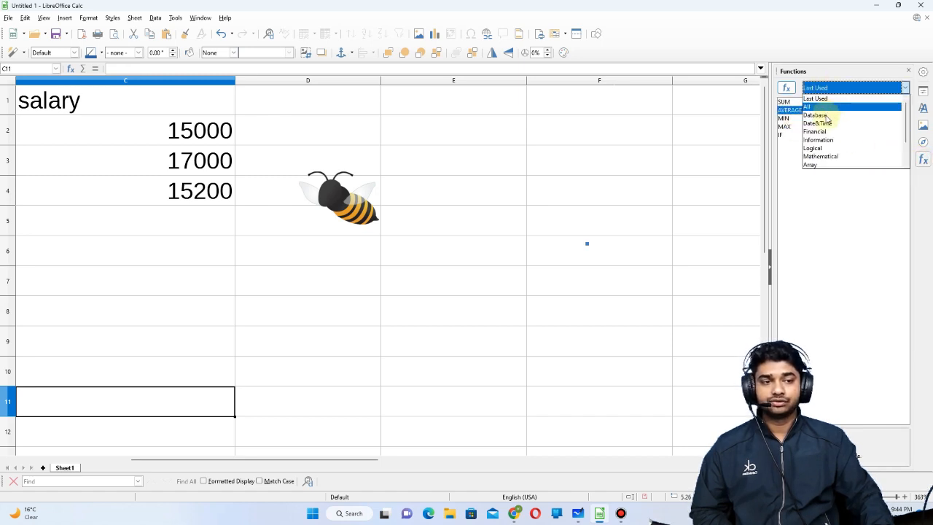
pyautogui.click(809, 157)
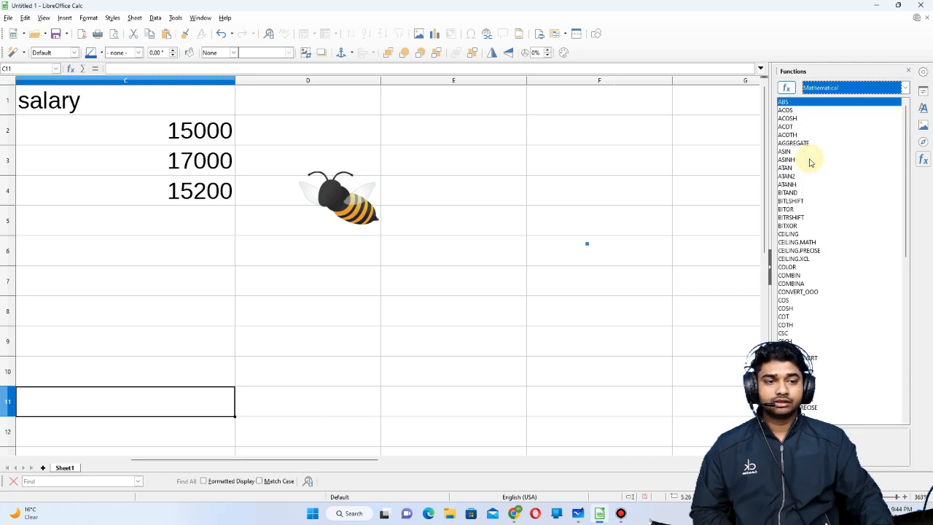
pyautogui.moveTo(908, 156); pyautogui.dragTo(902, 89)
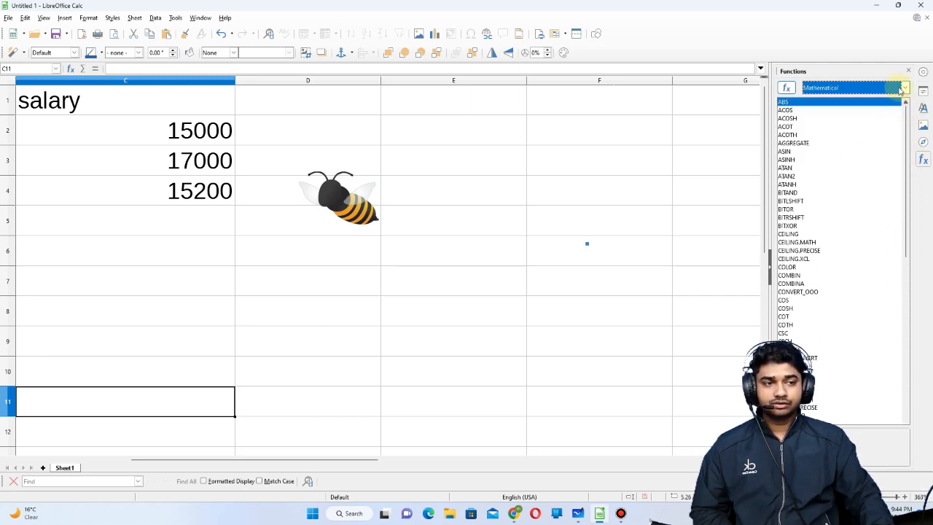
pyautogui.click(904, 87)
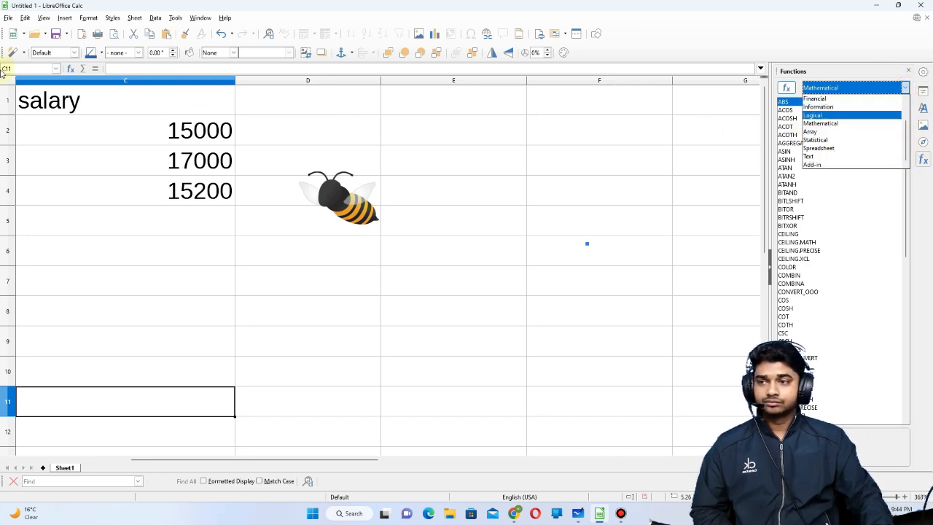
pyautogui.click(906, 72)
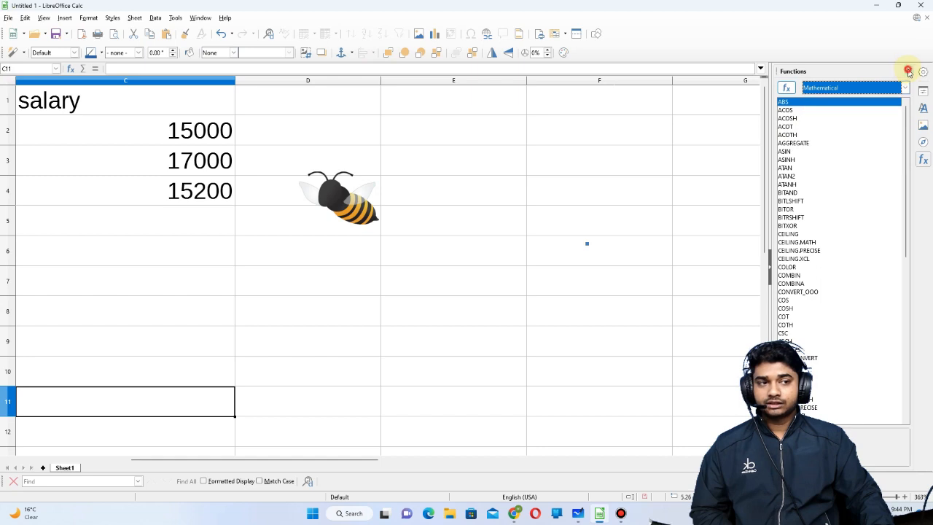
# Step: Close the Functions list, show the Gallery with its Environment theme, and close the Gallery again
pyautogui.click(906, 72)
pyautogui.click(47, 18)
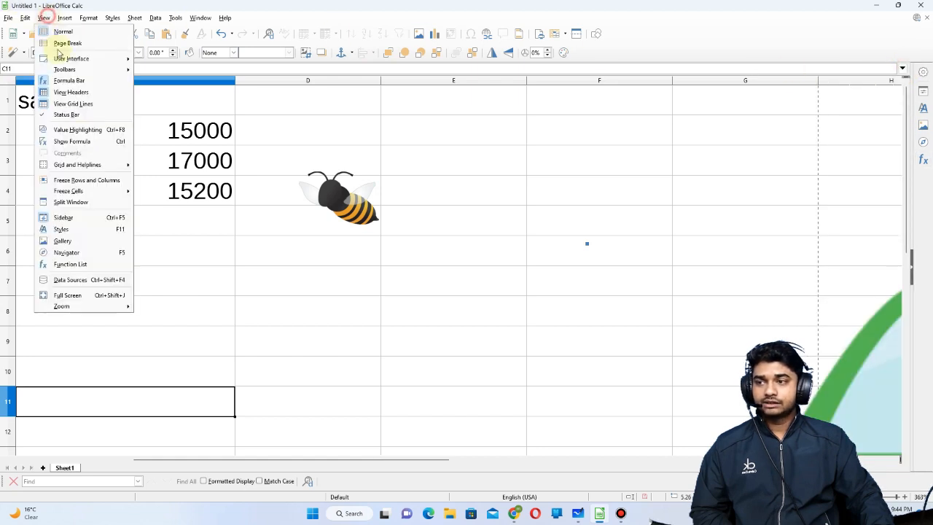
pyautogui.click(77, 241)
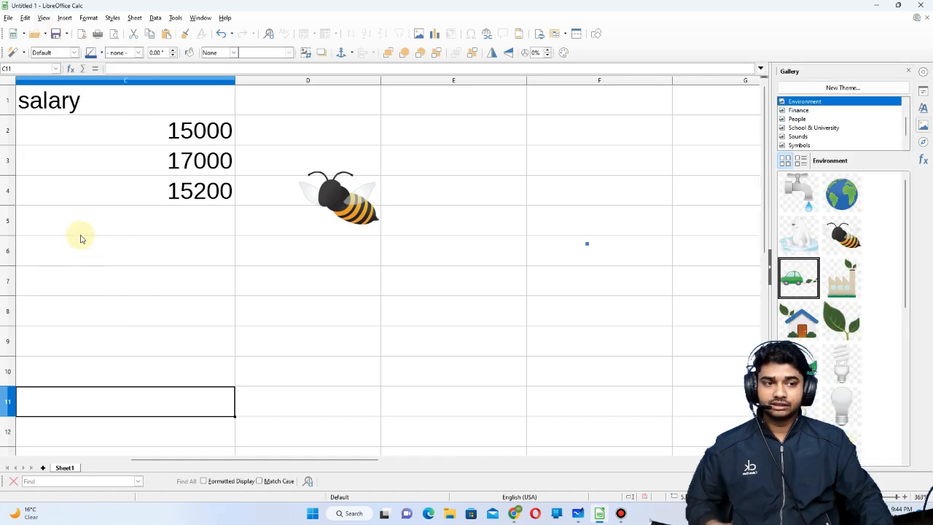
pyautogui.click(43, 17)
pyautogui.click(86, 241)
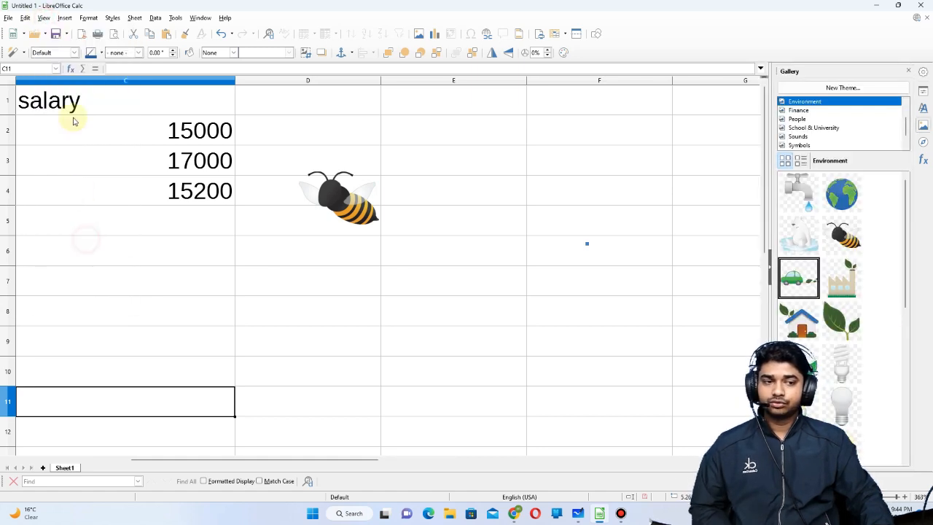
pyautogui.click(907, 72)
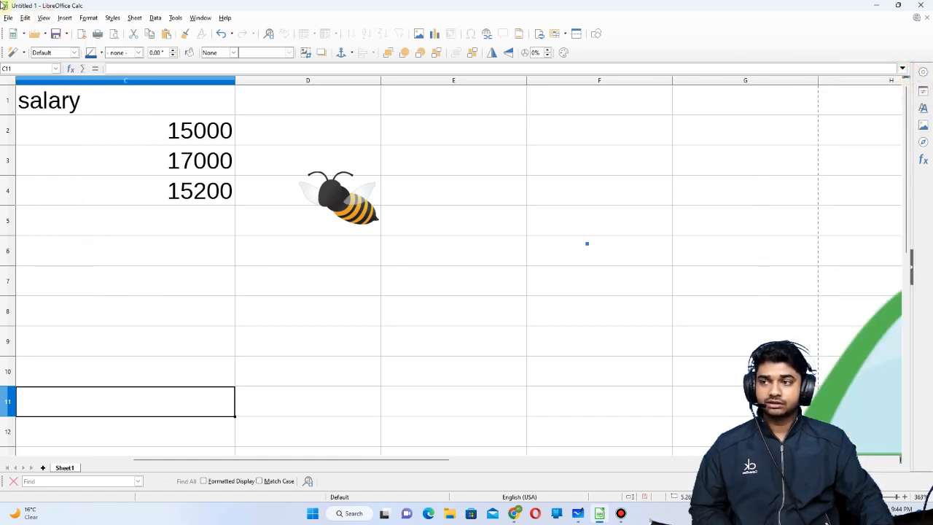
# Step: Show the Function List, look through its function categories, and close it without choosing another category
pyautogui.click(44, 17)
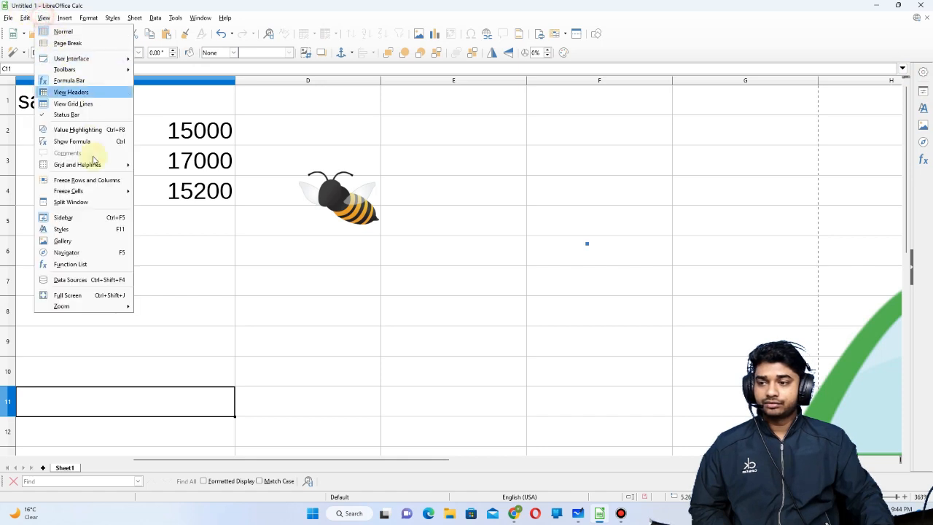
pyautogui.click(96, 267)
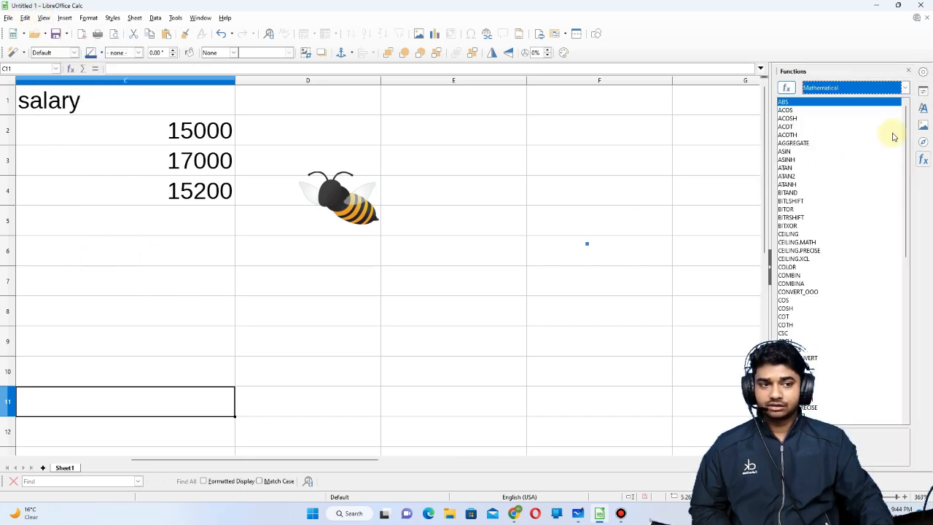
pyautogui.moveTo(905, 119); pyautogui.dragTo(868, 94)
pyautogui.click(867, 89)
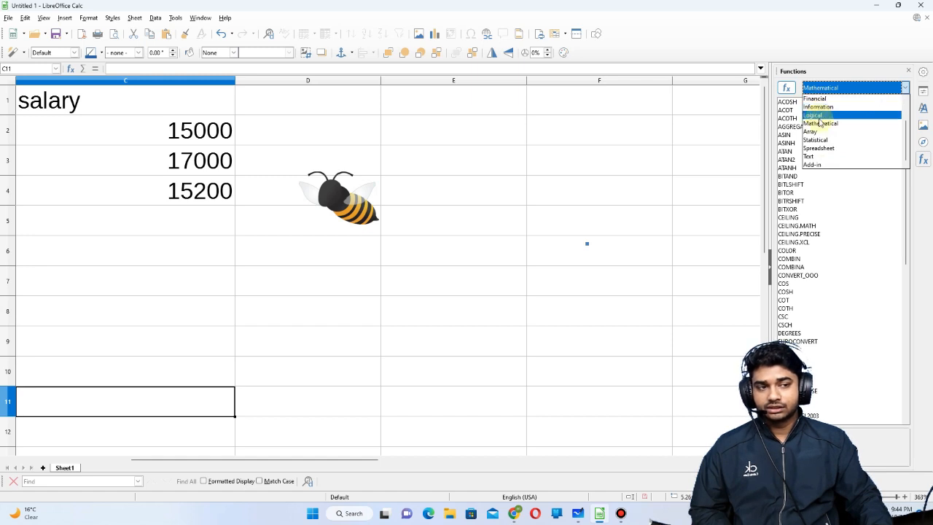
pyautogui.scroll(2, 819, 122)
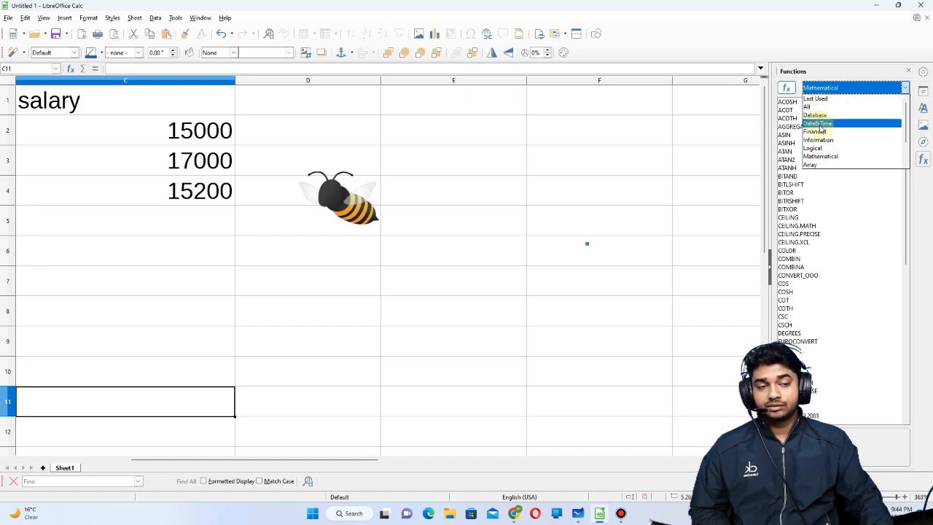
pyautogui.click(909, 73)
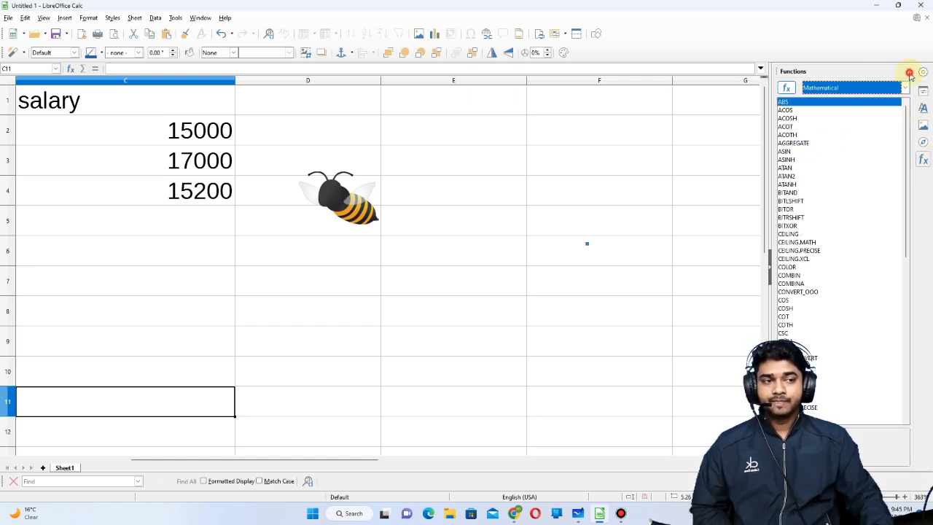
# Step: Show the Data Sources pane above the sheet and hide it again
pyautogui.click(44, 18)
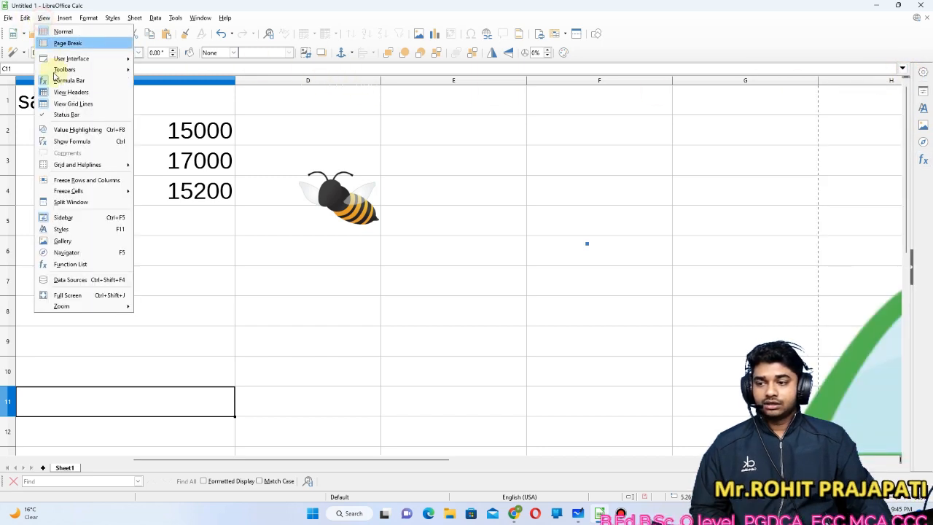
pyautogui.click(67, 280)
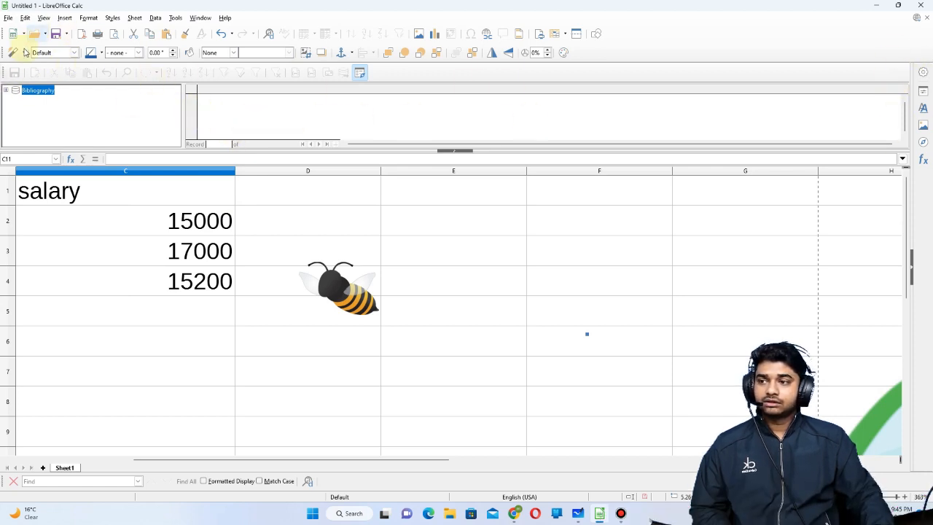
pyautogui.click(25, 18)
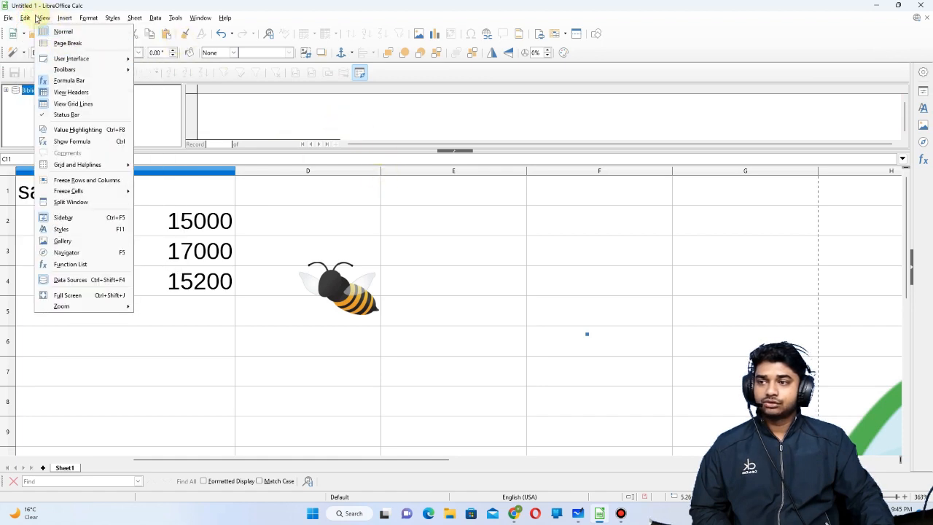
pyautogui.click(77, 279)
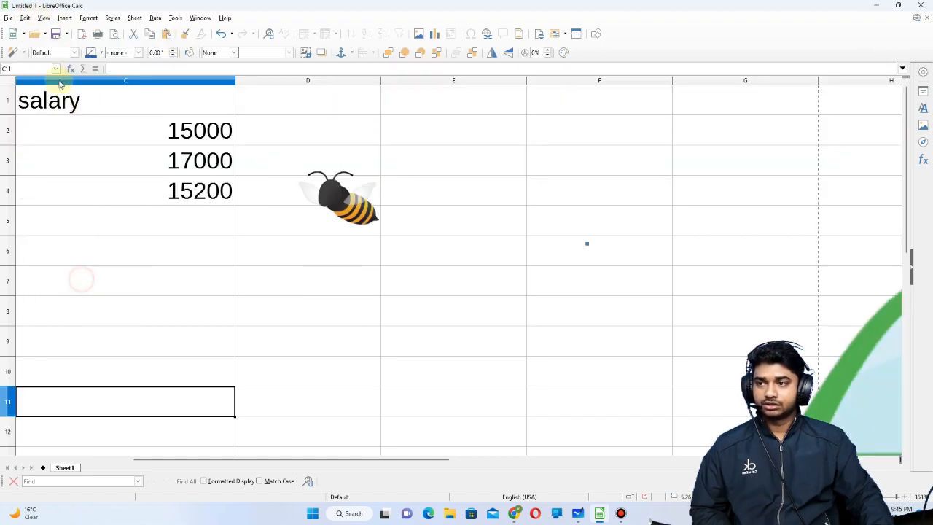
# Step: Display the sheet in Full Screen mode and return to the normal window
pyautogui.click(51, 18)
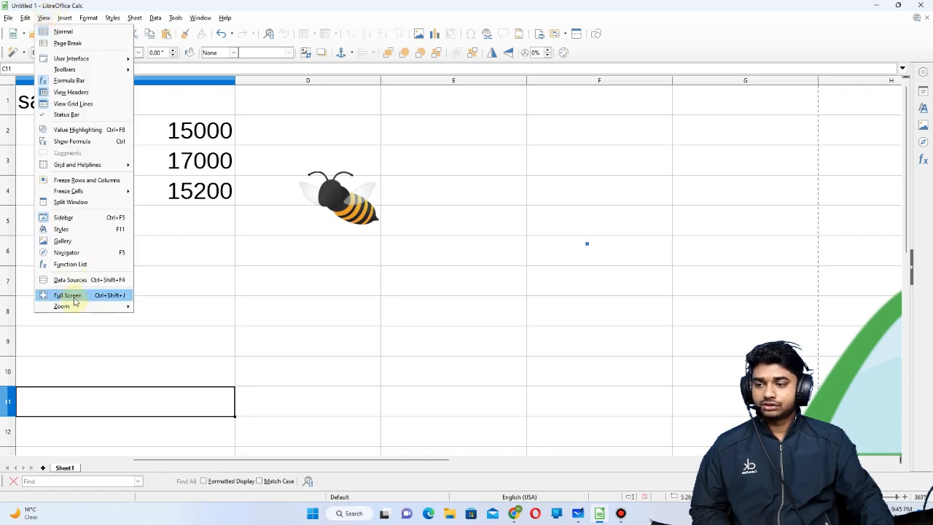
pyautogui.click(99, 296)
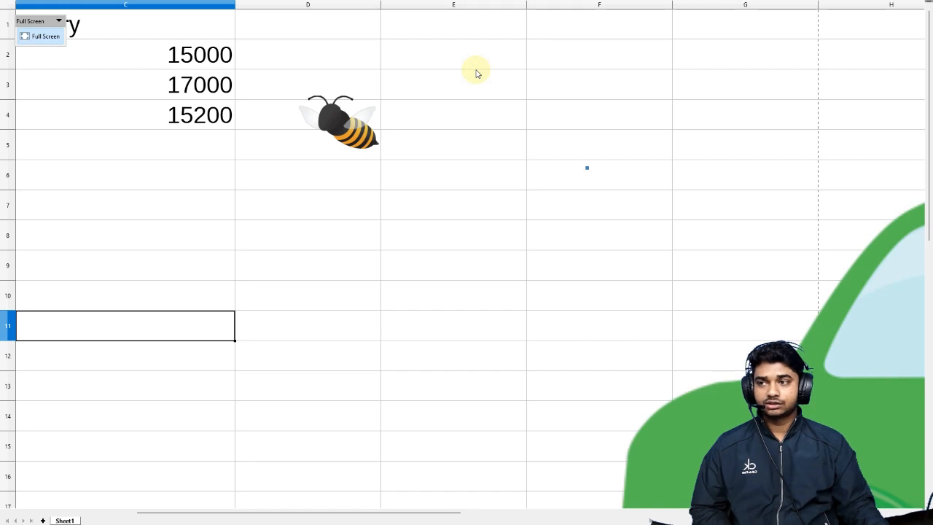
pyautogui.click(45, 35)
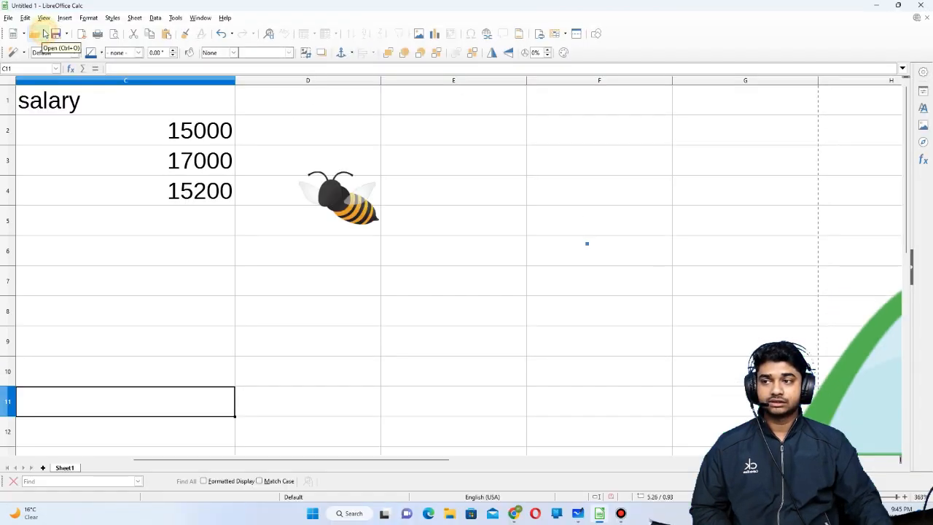
# Step: Set the sheet's zoom to 100% and increase it to 200%
pyautogui.click(44, 17)
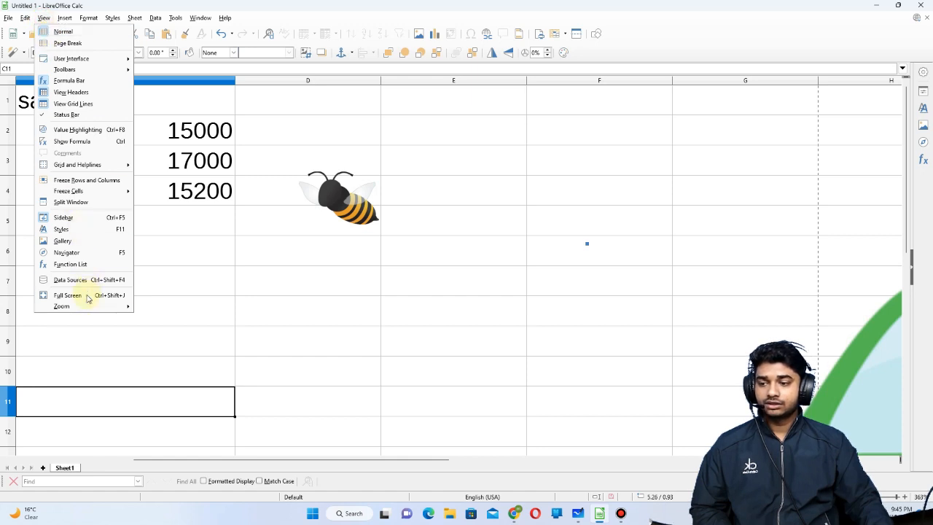
pyautogui.moveTo(86, 308)
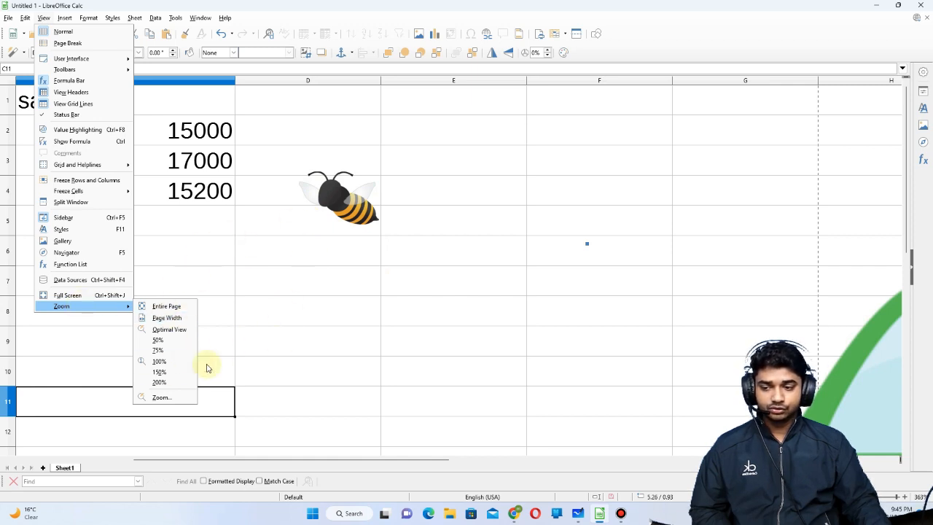
pyautogui.click(164, 361)
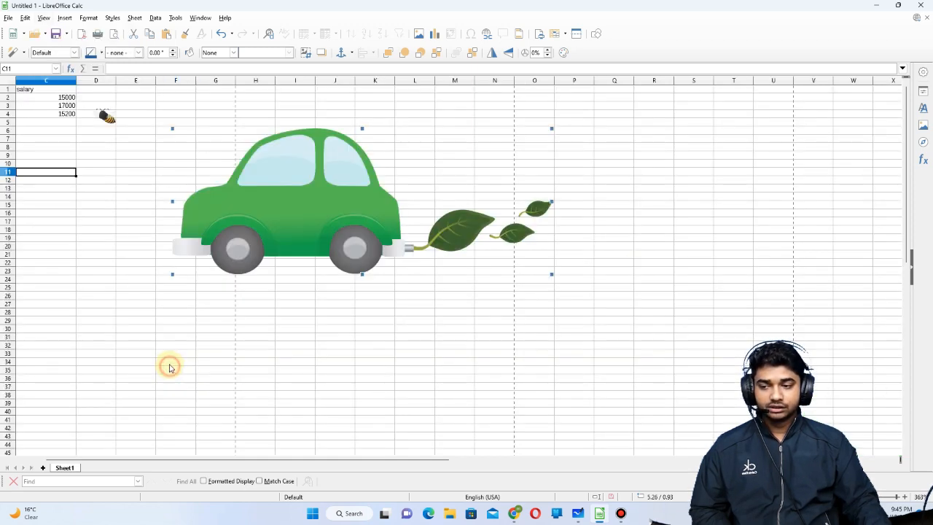
pyautogui.click(42, 18)
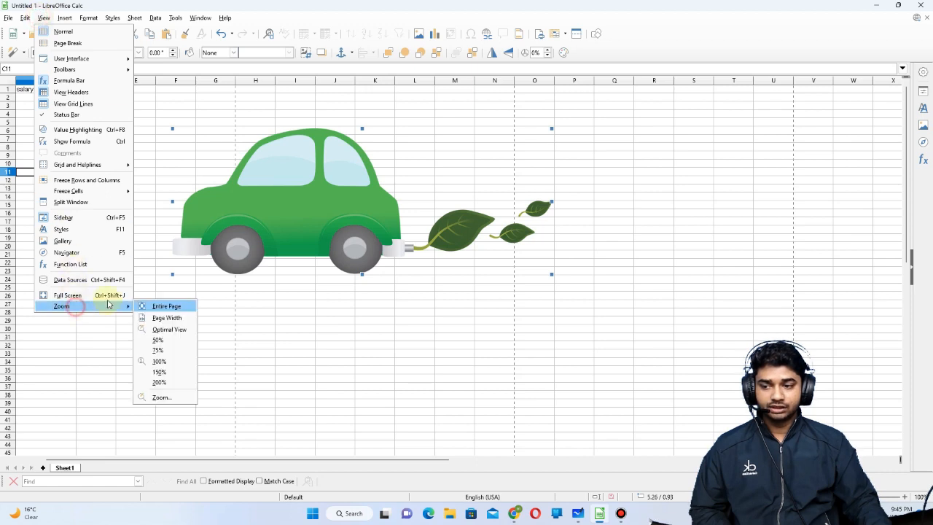
pyautogui.click(159, 383)
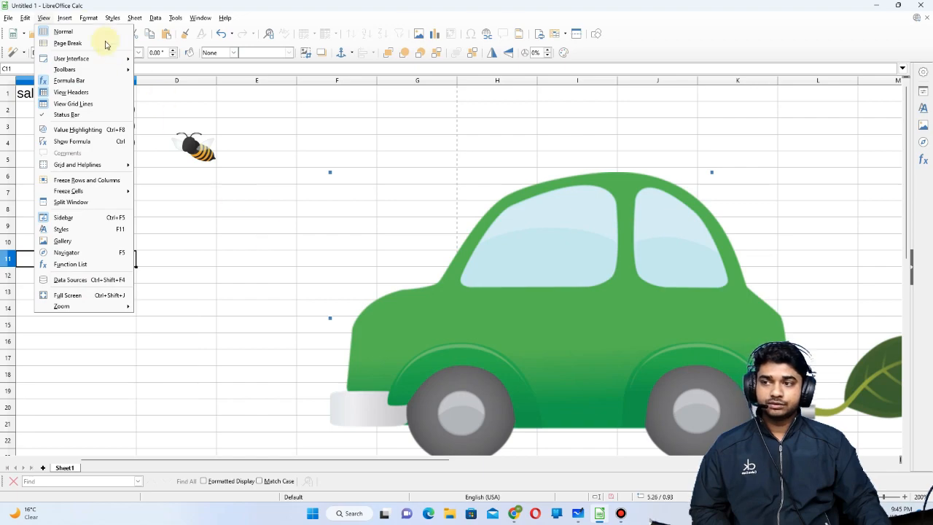
pyautogui.moveTo(70, 20)
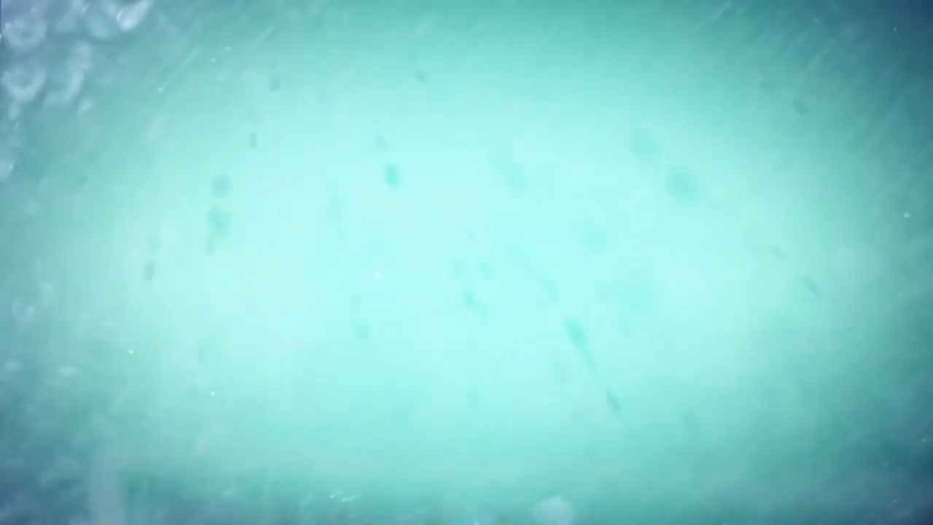